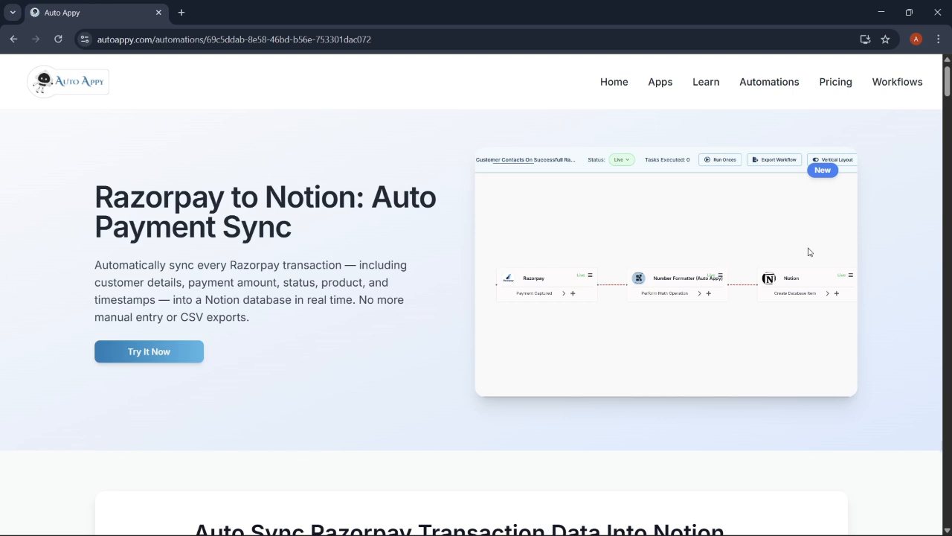
Review the Auto Appy home page, including its connectable apps, ready-made automations and pricing plans
click(613, 83)
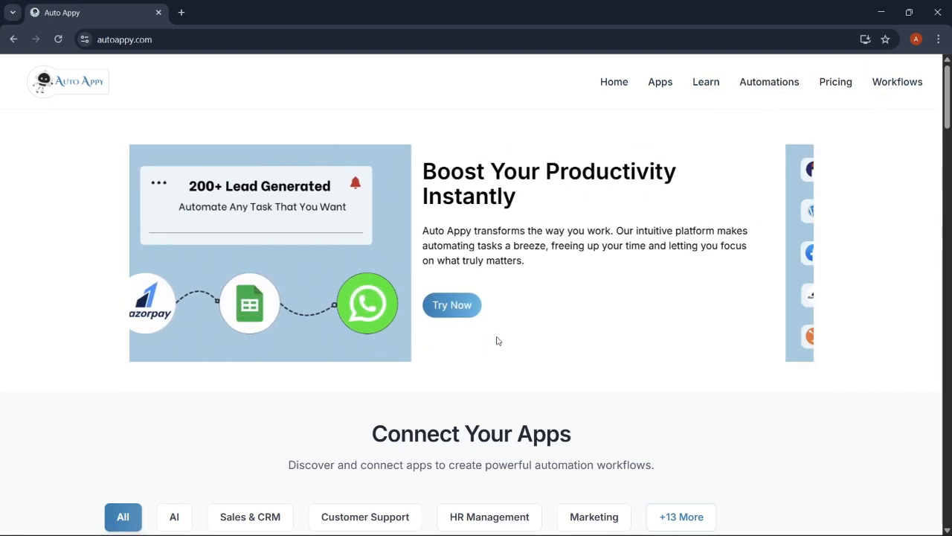
scroll(497, 340, down, 2)
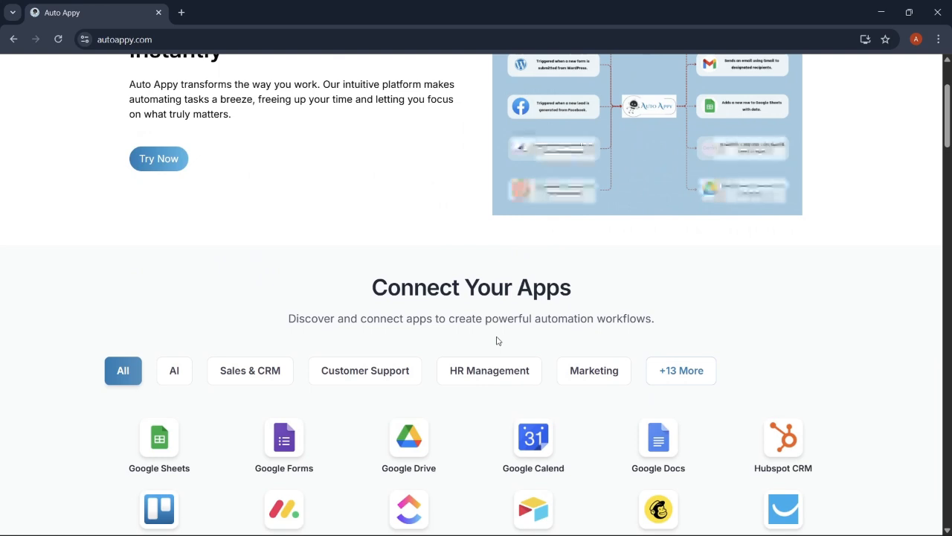
scroll(497, 340, down, 2)
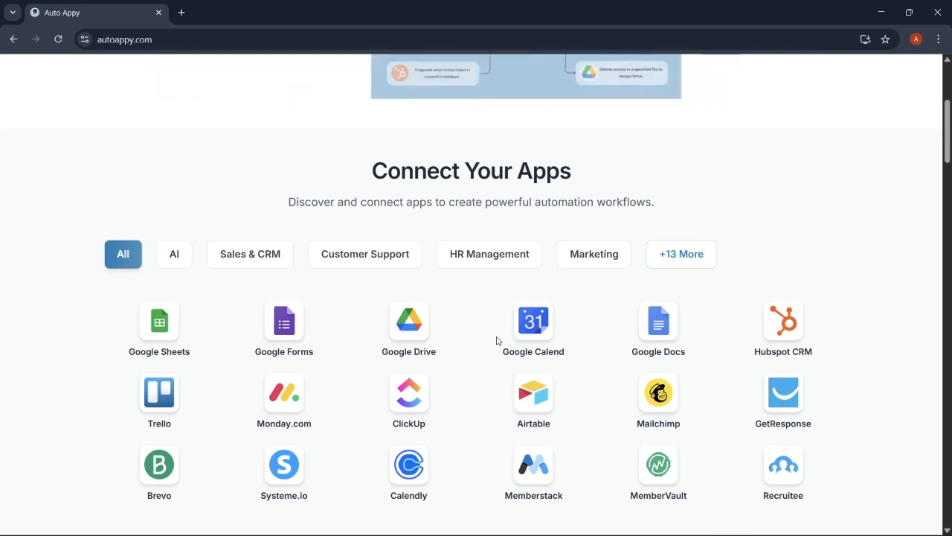
scroll(497, 340, down, 3)
scroll(497, 340, down, 2)
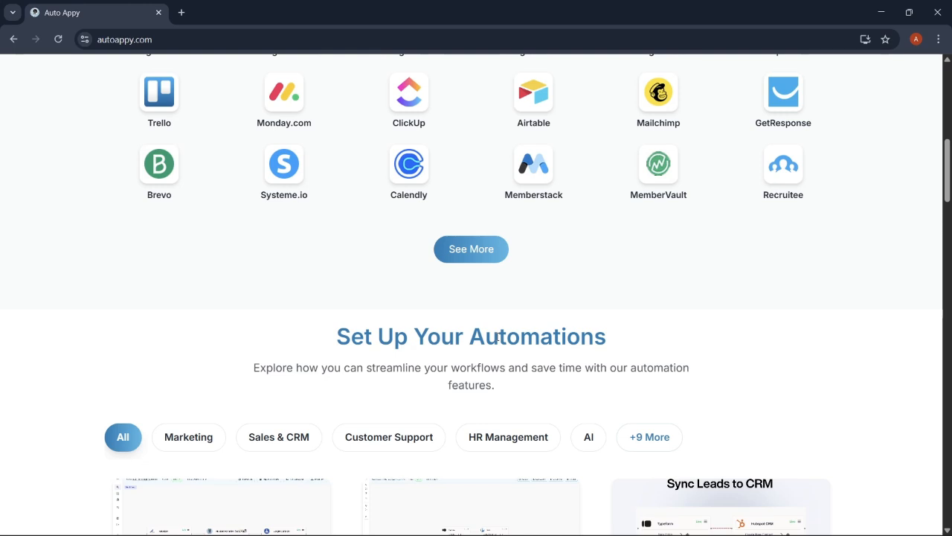
scroll(497, 337, down, 1)
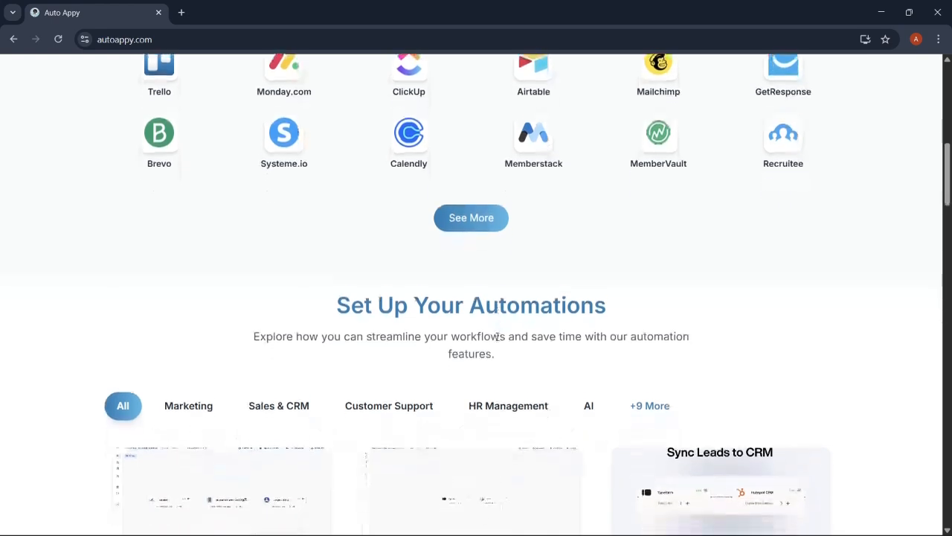
scroll(497, 337, down, 1)
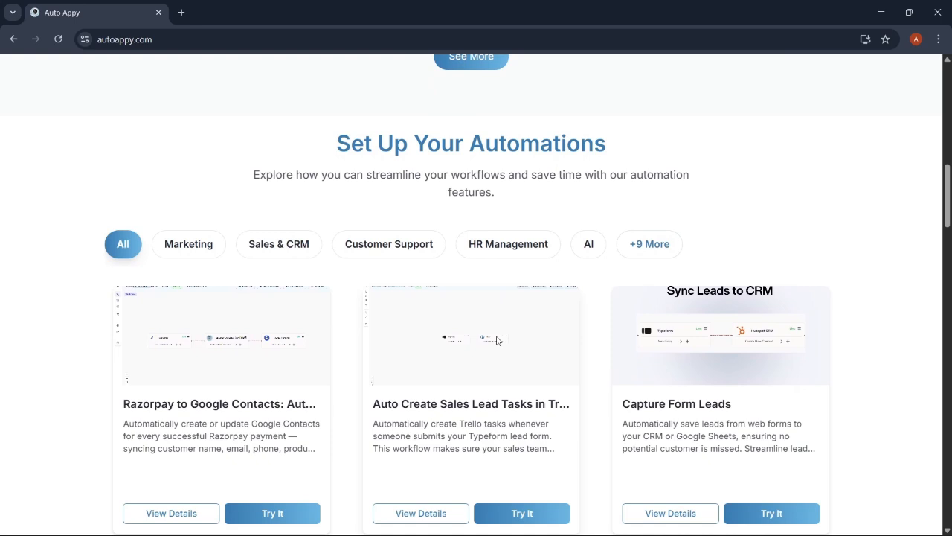
scroll(497, 340, down, 1)
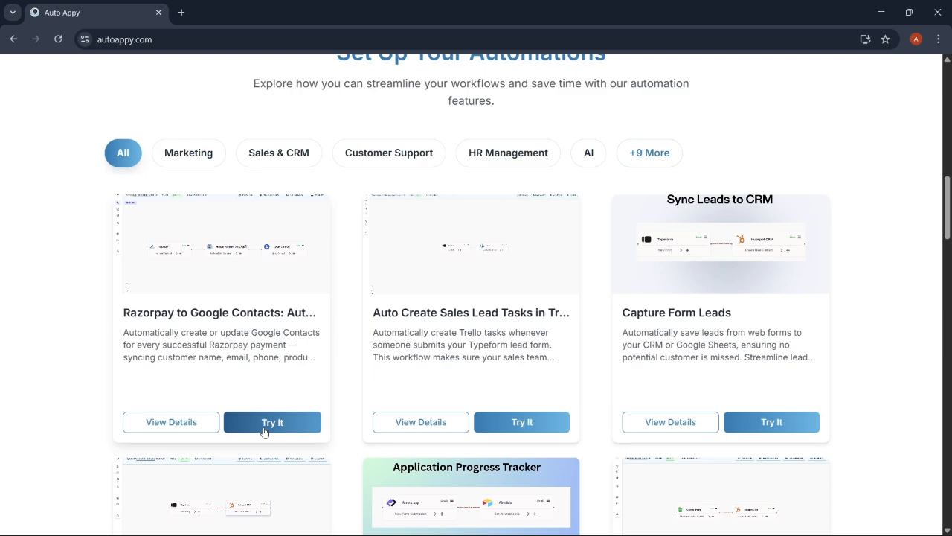
scroll(394, 446, down, 9)
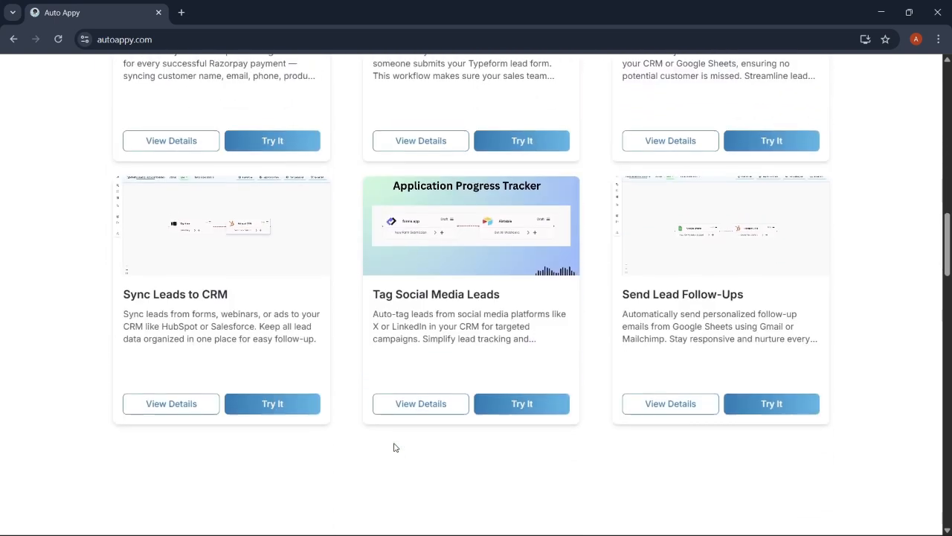
scroll(395, 447, down, 8)
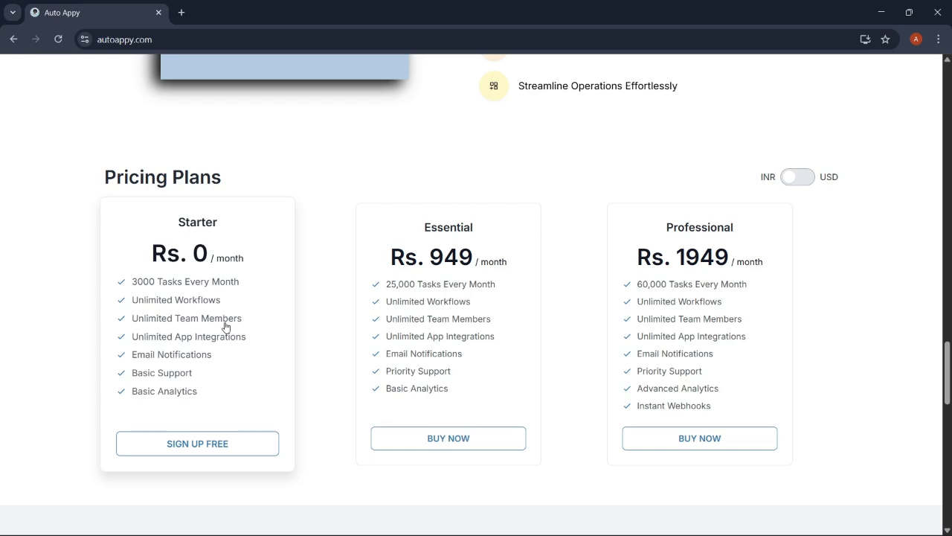
scroll(389, 191, up, 10)
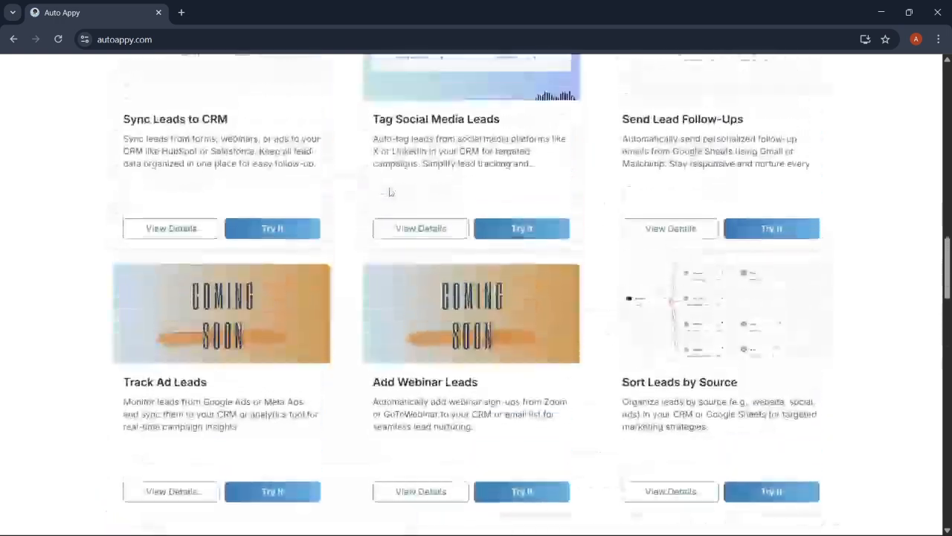
scroll(390, 192, up, 15)
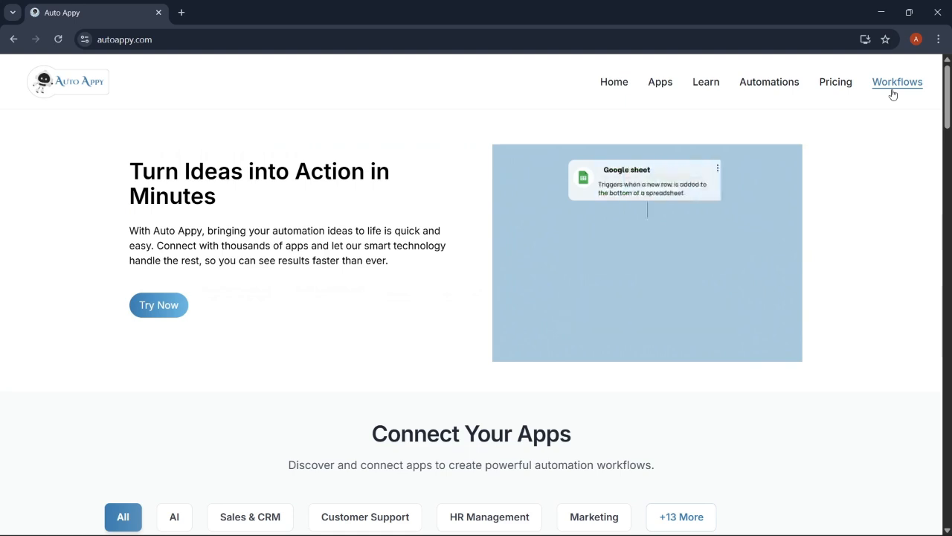
Create a new workflow named "Auto Capture Razorpay Payment Data And Store to notion Data base" from the workflows dashboard
click(894, 93)
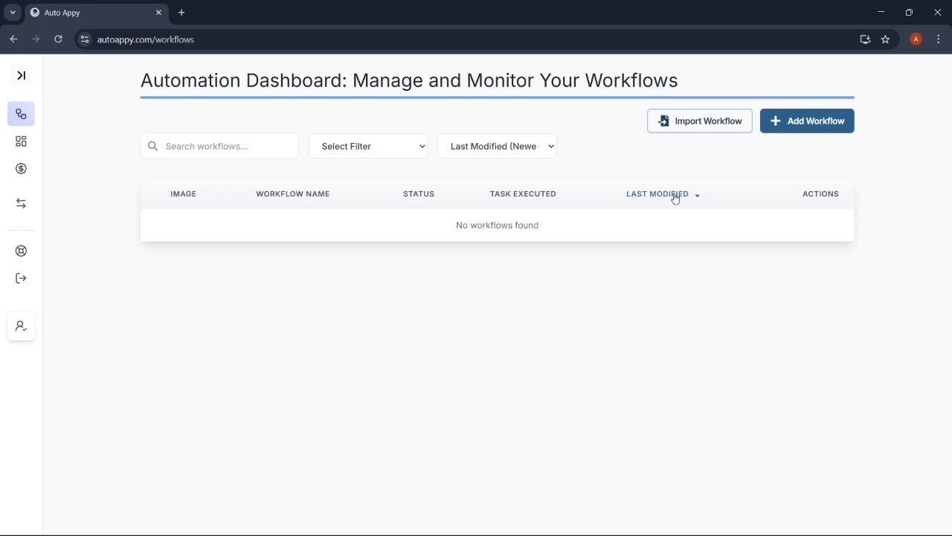
click(817, 120)
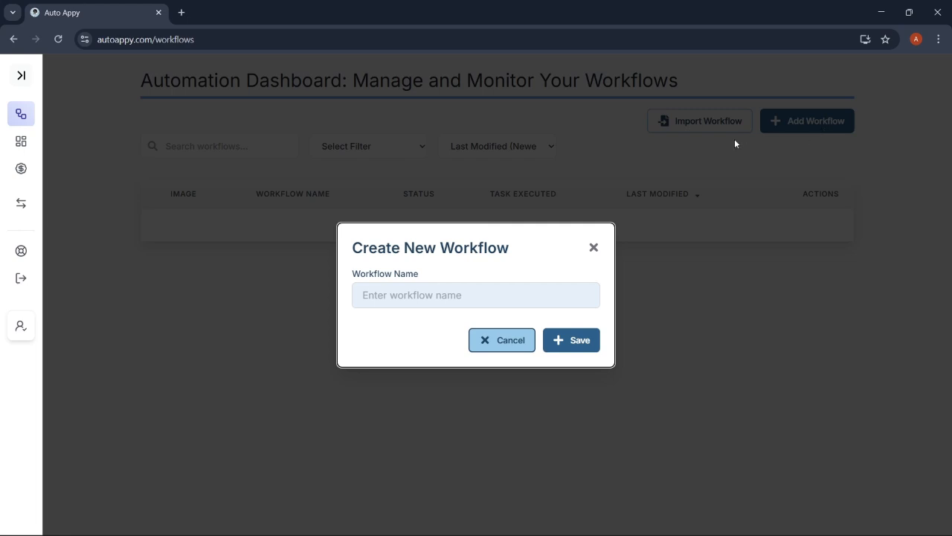
click(507, 284)
text(Auto )
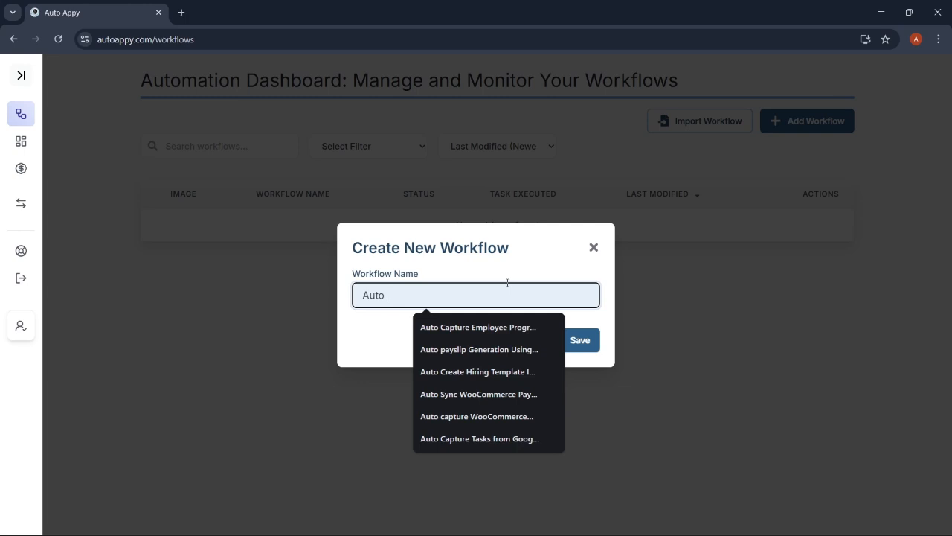
text(Capture)
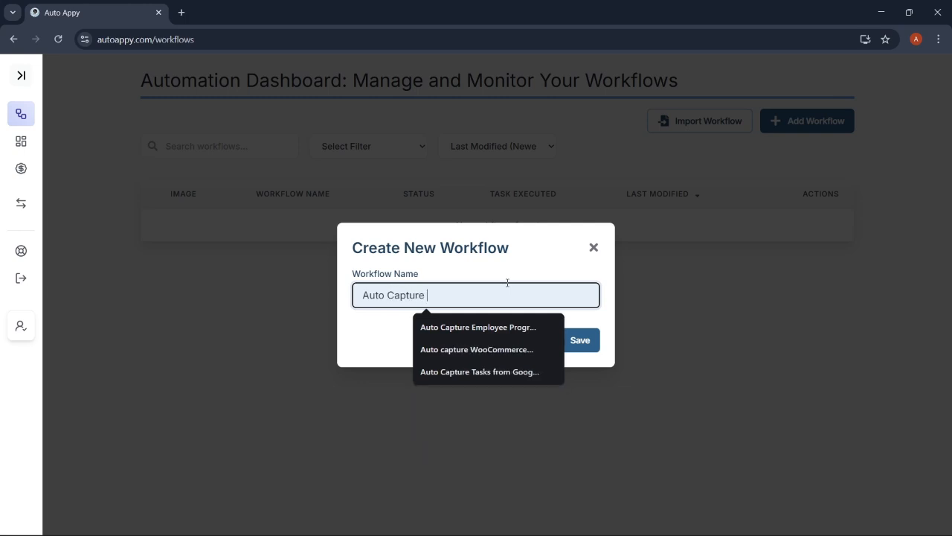
text( Razorp)
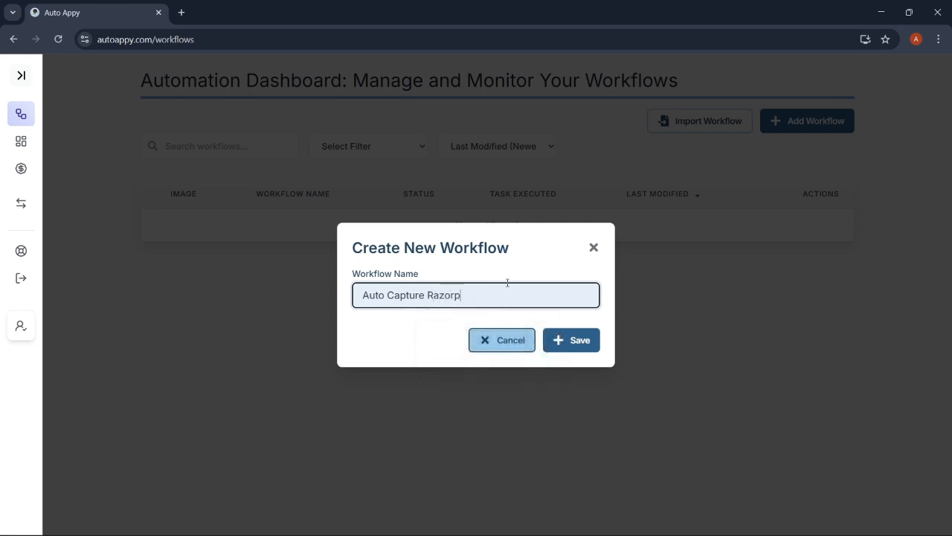
text(ay Payment Data And St)
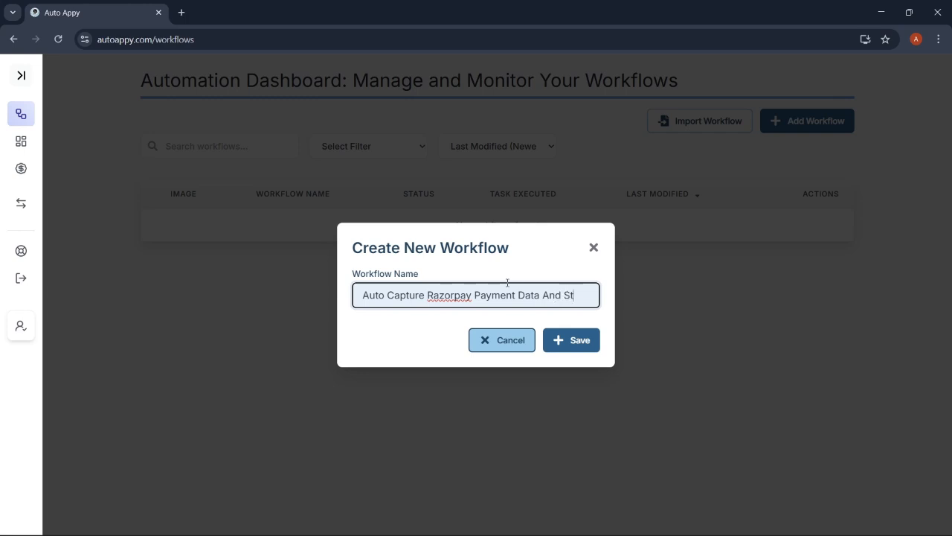
text(ore to)
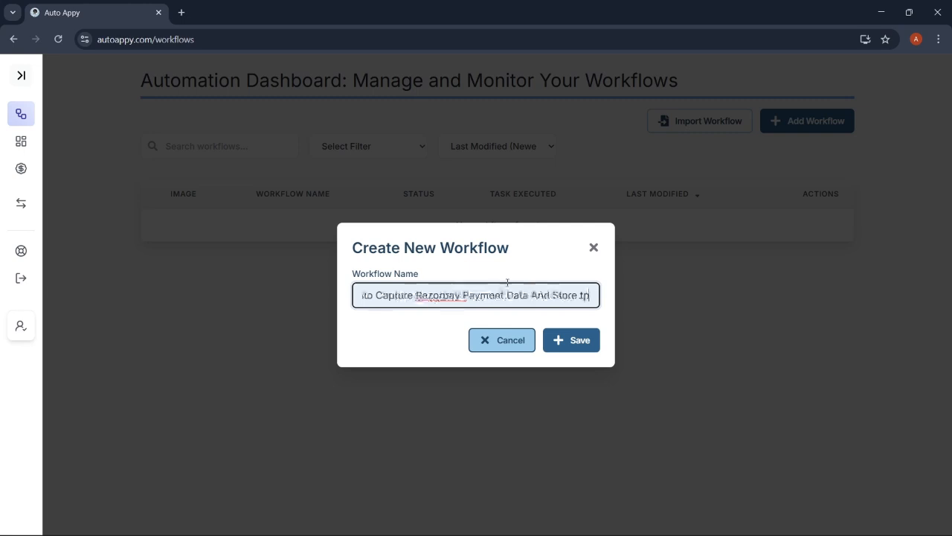
text( nor)
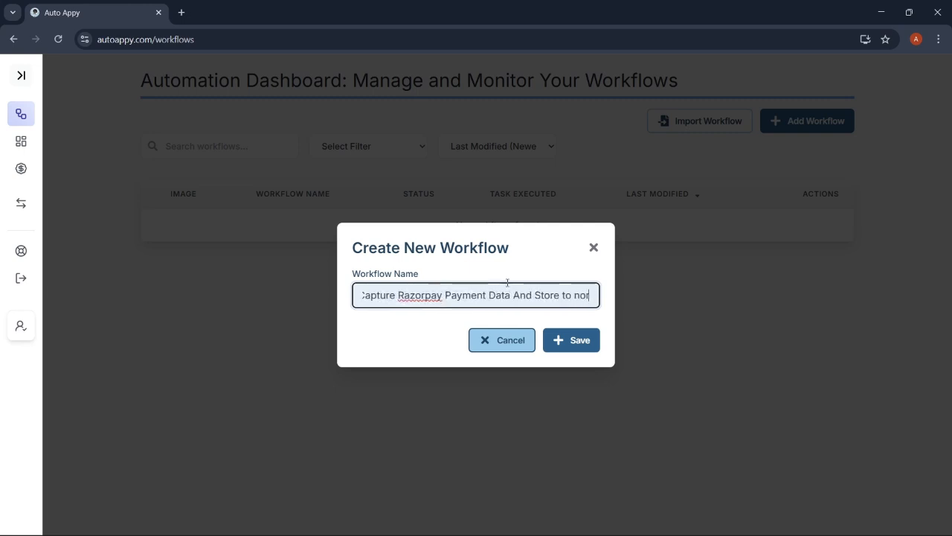
key(BackSpace)
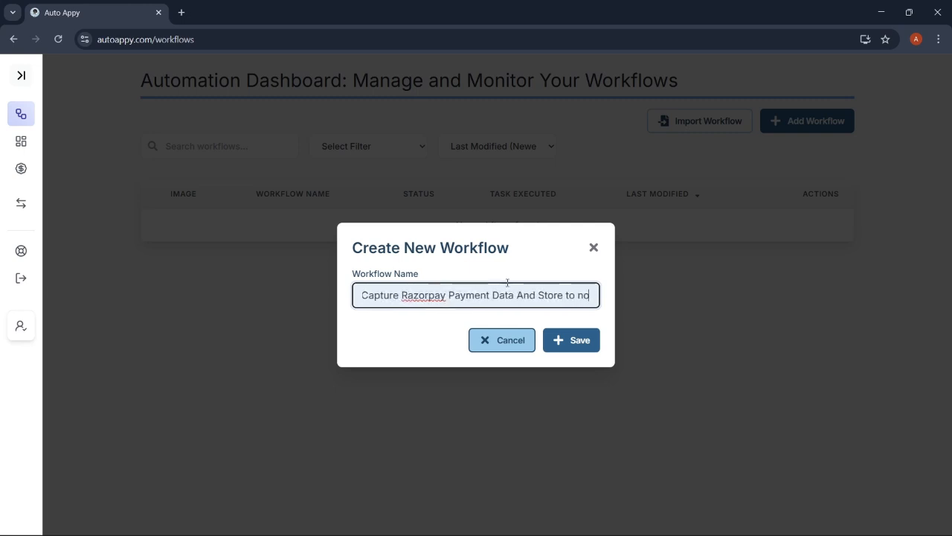
text(tion Da)
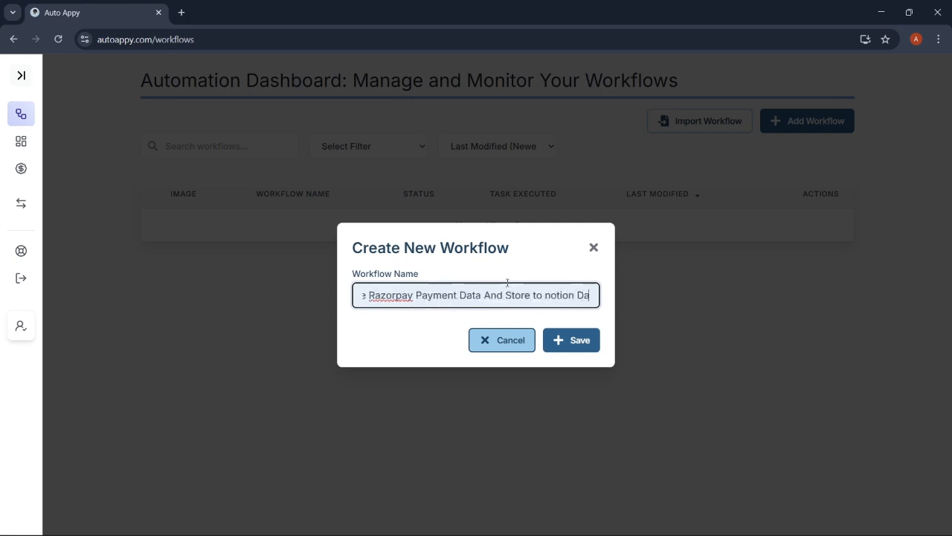
text(ta base)
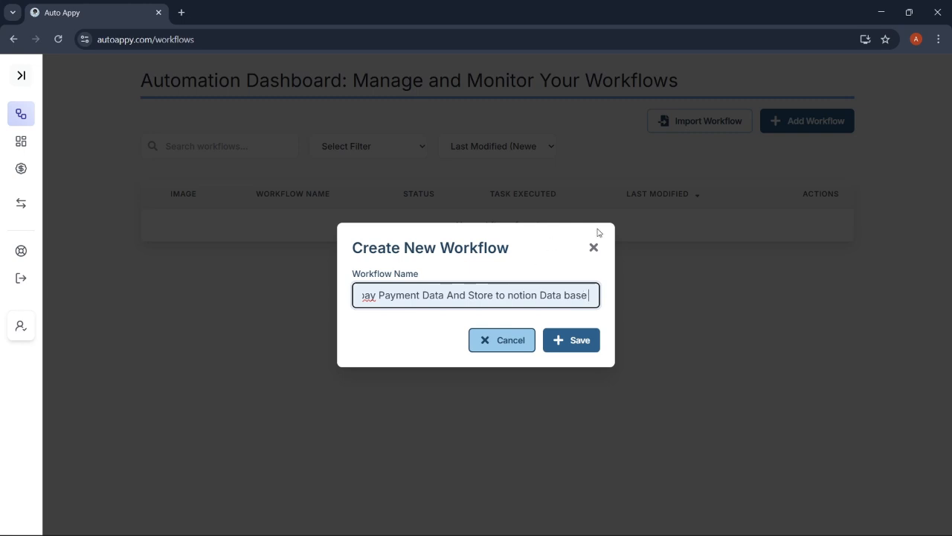
click(570, 339)
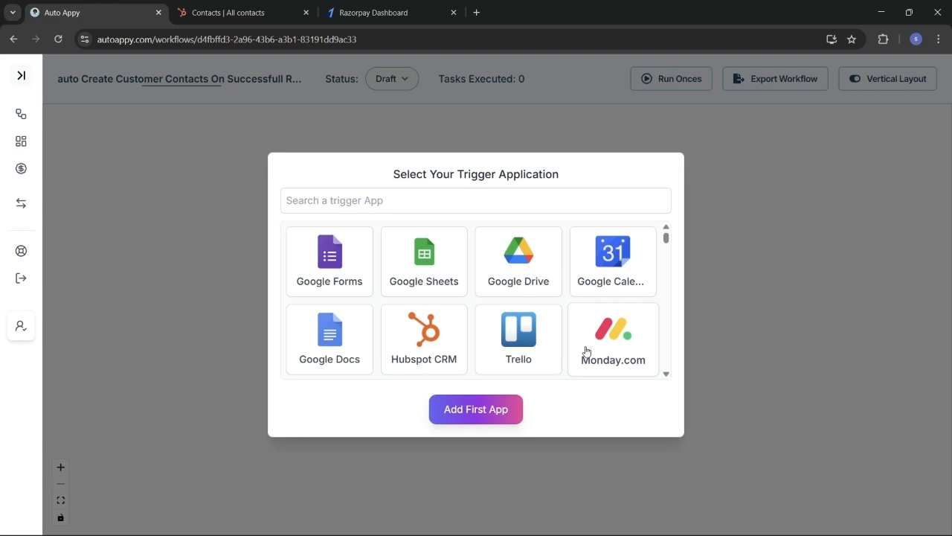
Add Razorpay as the workflow's trigger app with the Payment Captured task type
click(524, 204)
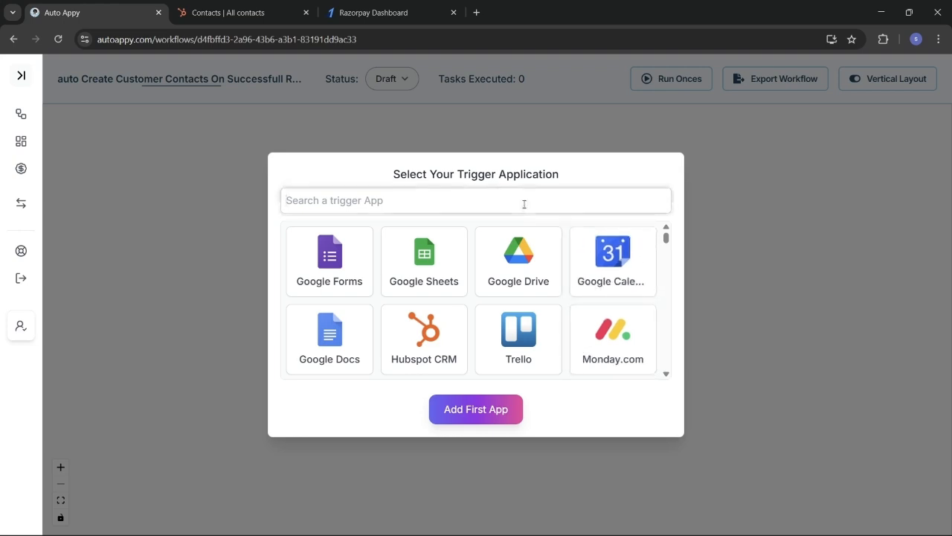
text(razo)
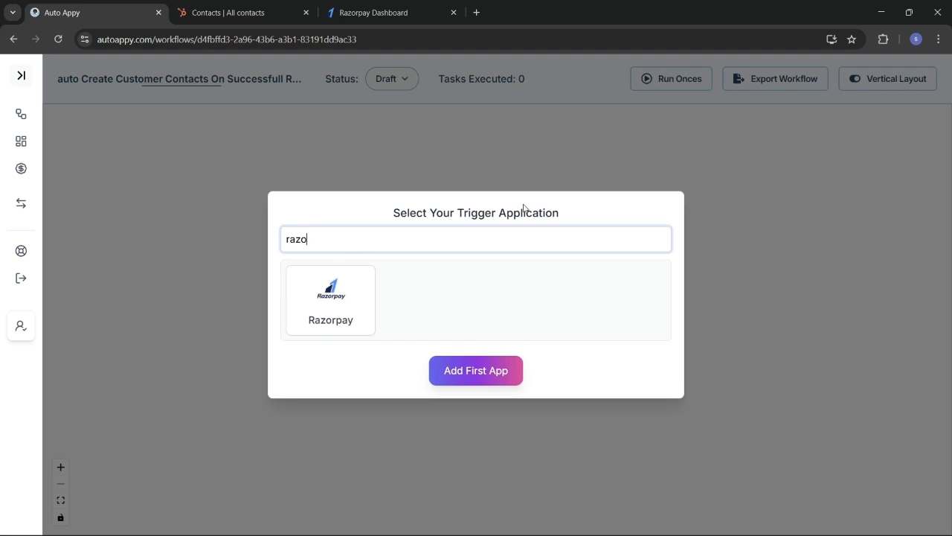
text(rpa)
click(324, 334)
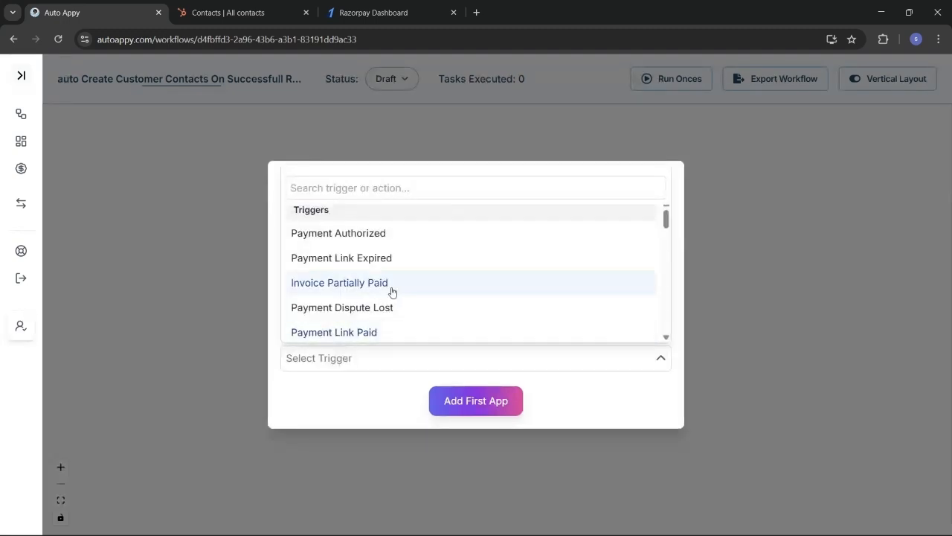
scroll(401, 294, down, 5)
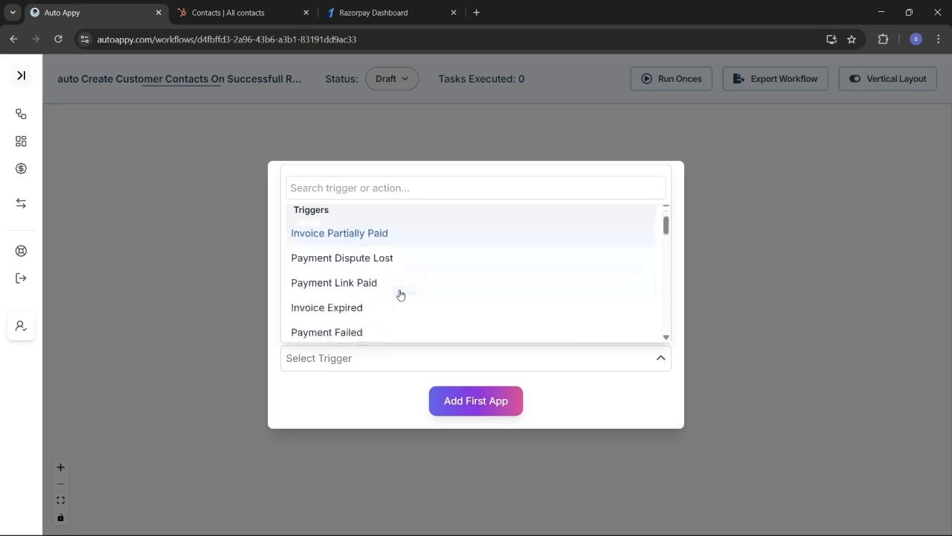
scroll(401, 294, down, 1)
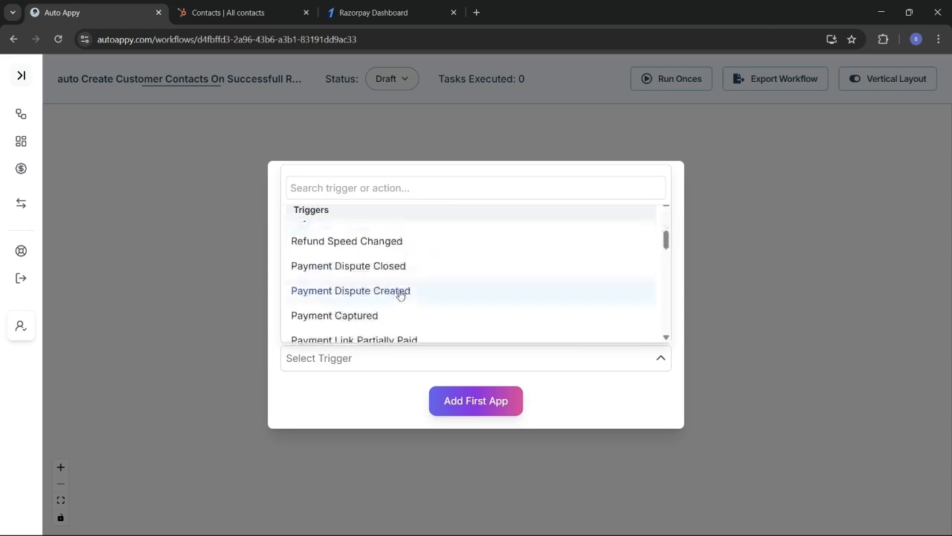
click(376, 301)
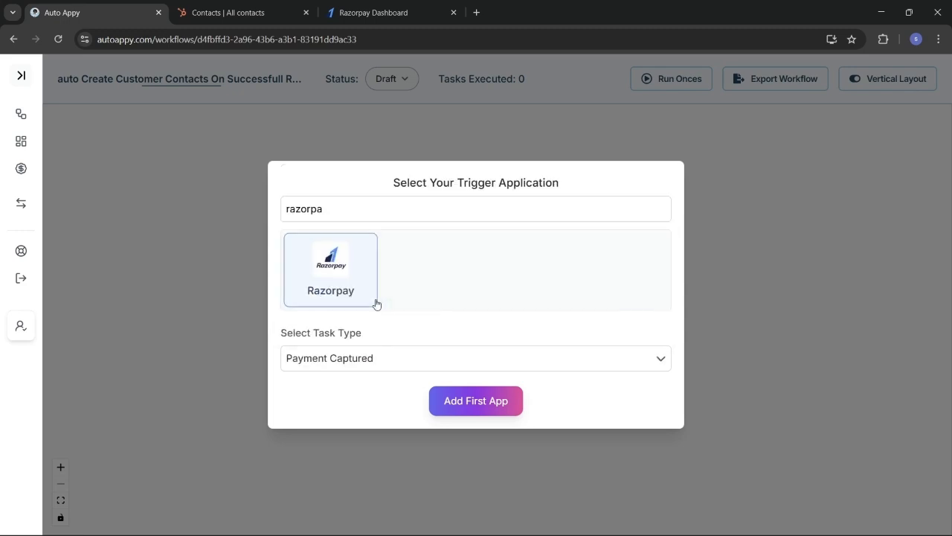
click(485, 408)
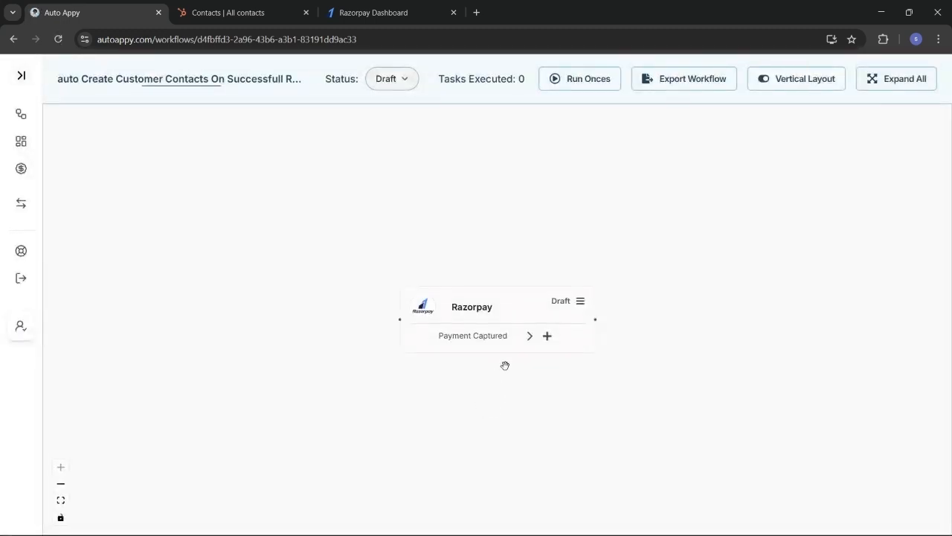
Move the Razorpay node up toward the canvas's left side and copy the webhook URL from its setup
drag(510, 305, 434, 272)
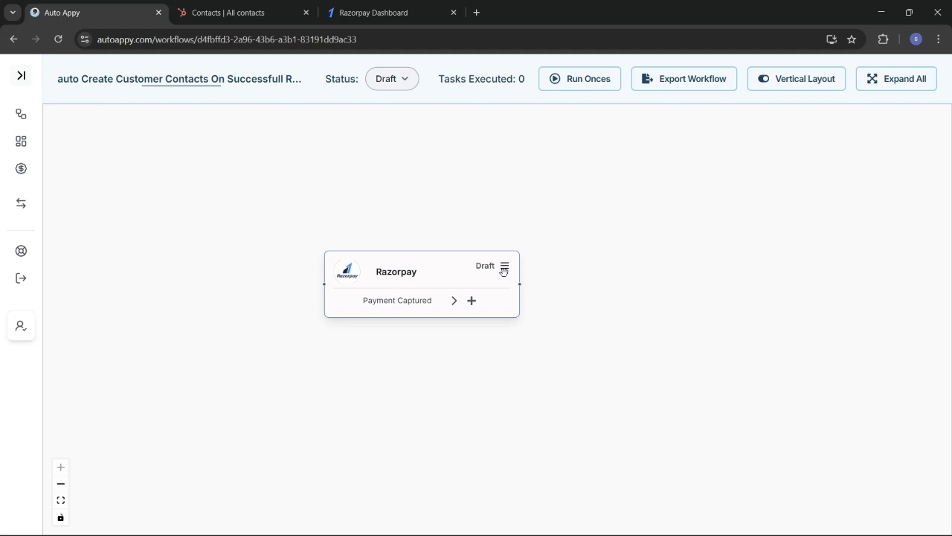
click(504, 269)
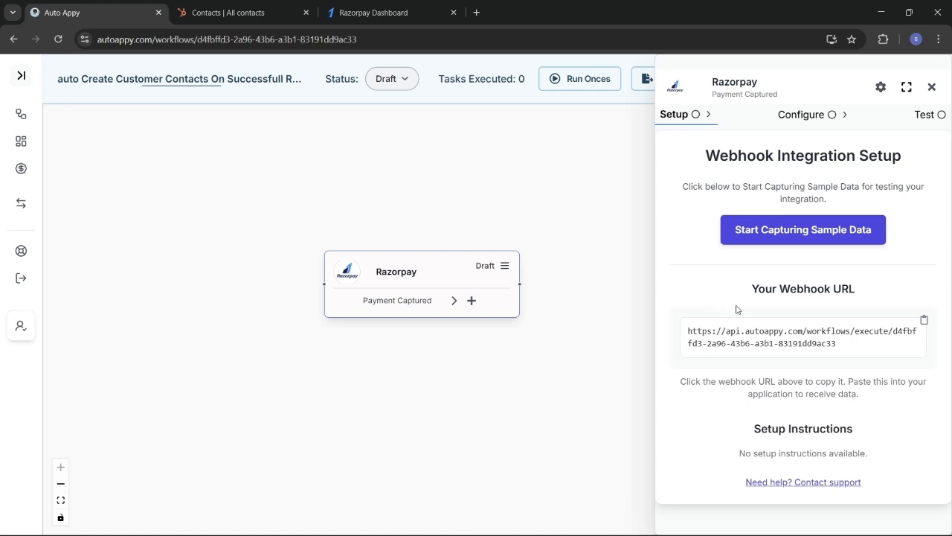
click(925, 320)
Switch to the Razorpay dashboard and view the list of existing payment pages
click(385, 14)
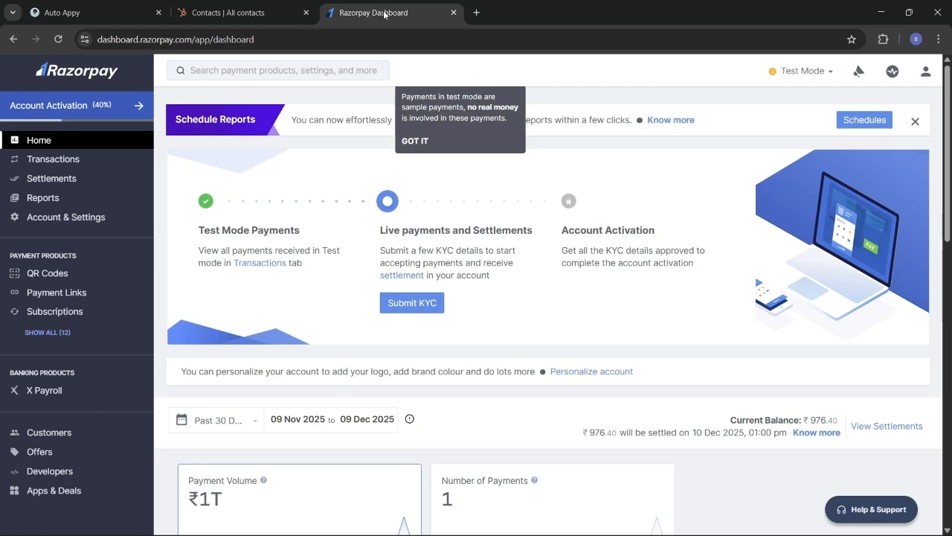
click(47, 332)
click(52, 353)
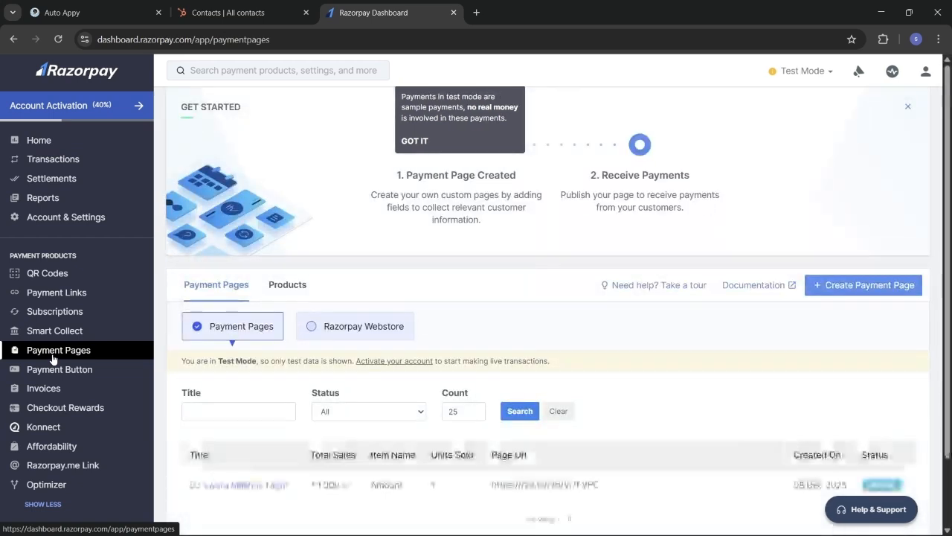
scroll(362, 436, down, 2)
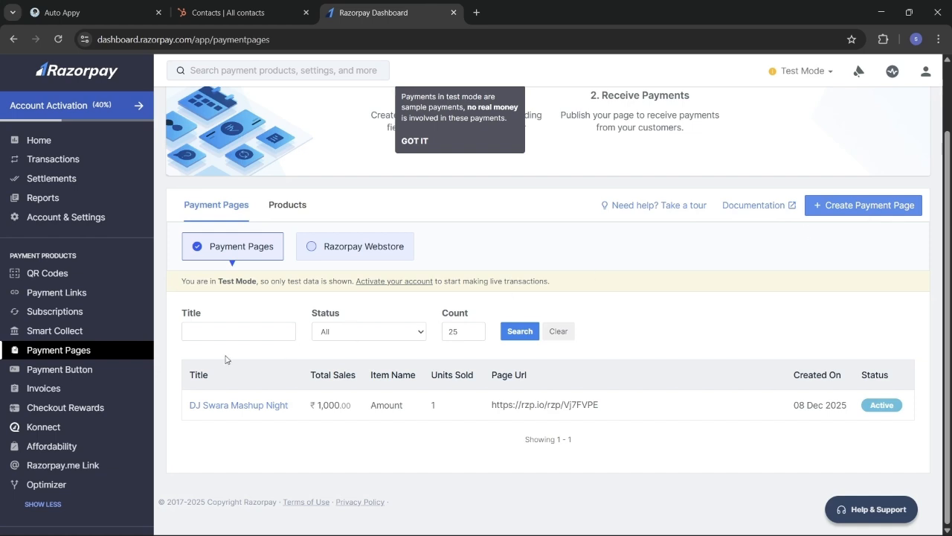
Open the developer webhooks list in Razorpay, inspect the existing webhook's request log, and return to the list
scroll(91, 419, down, 2)
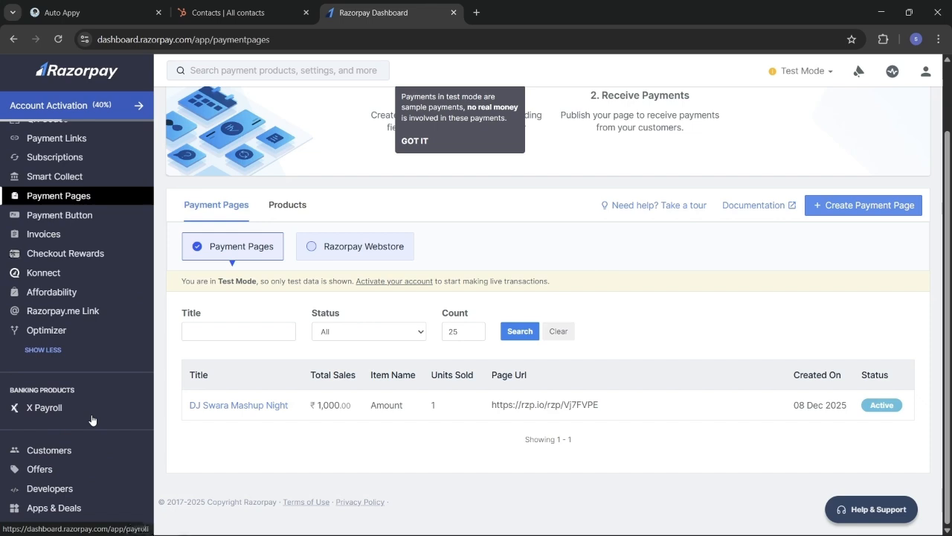
click(79, 491)
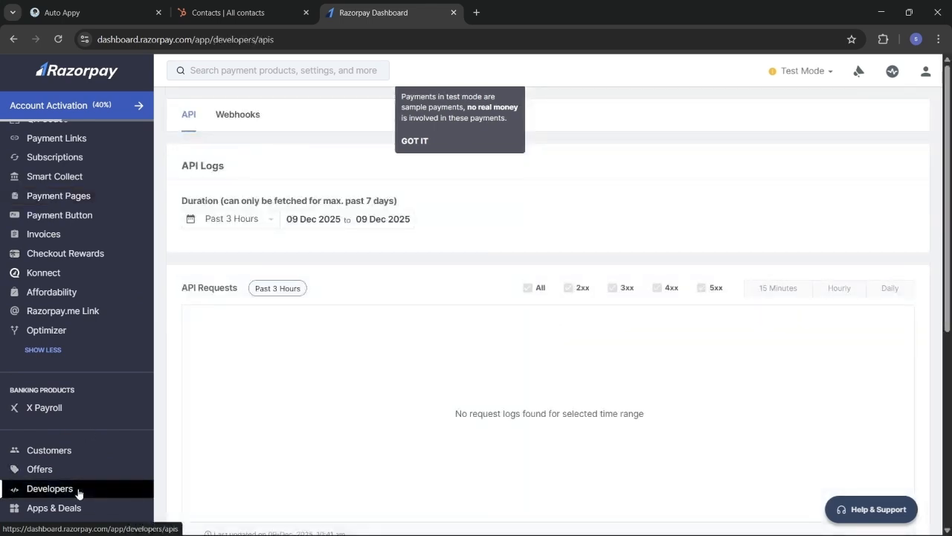
click(237, 115)
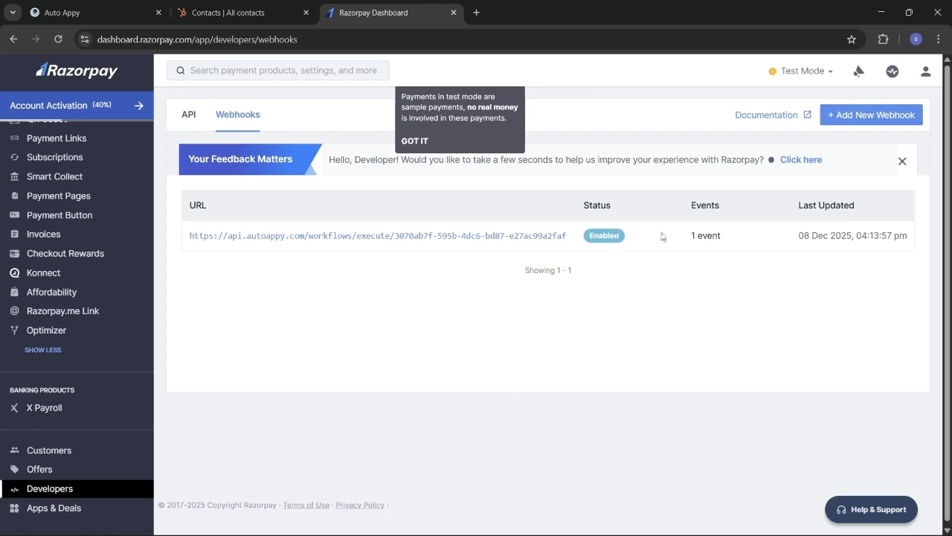
click(469, 236)
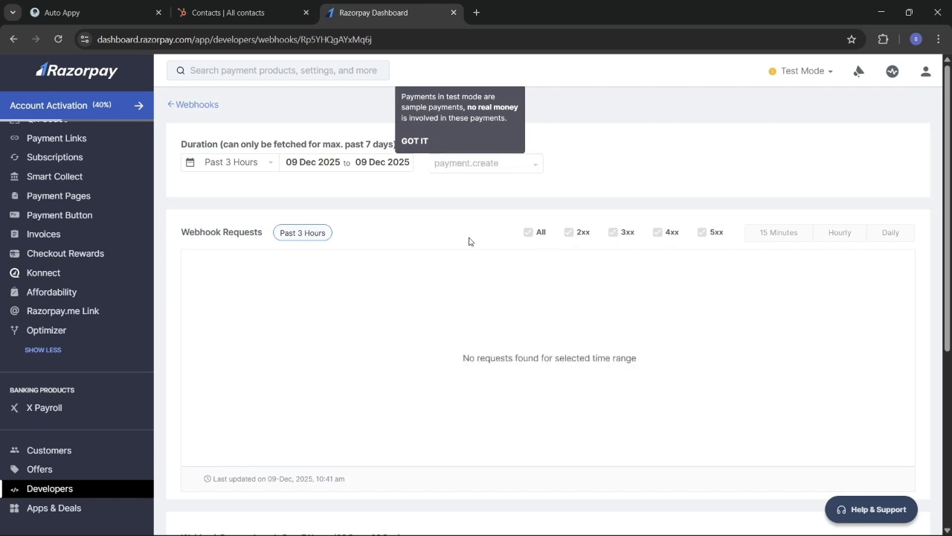
click(183, 106)
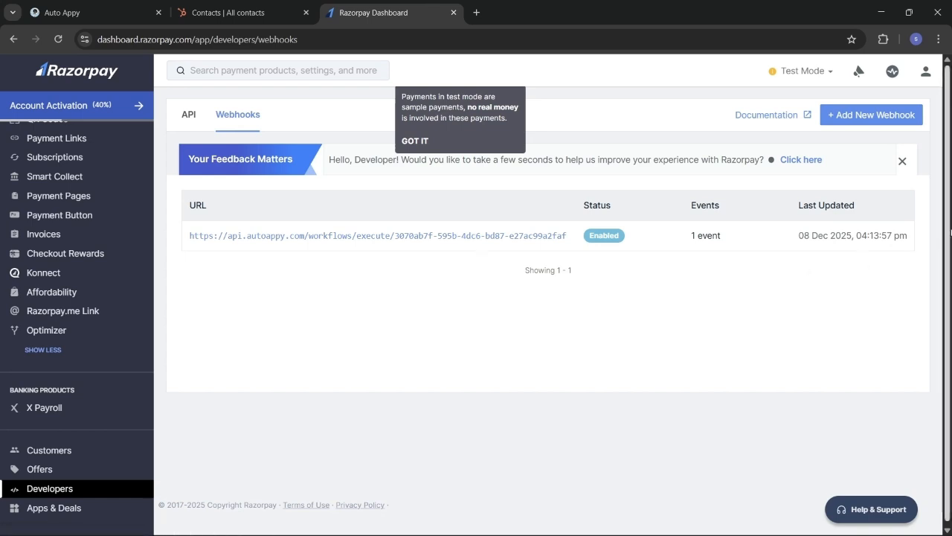
Create a new Razorpay webhook with the copied Auto Appy webhook URL and the payment.captured event enabled
click(858, 116)
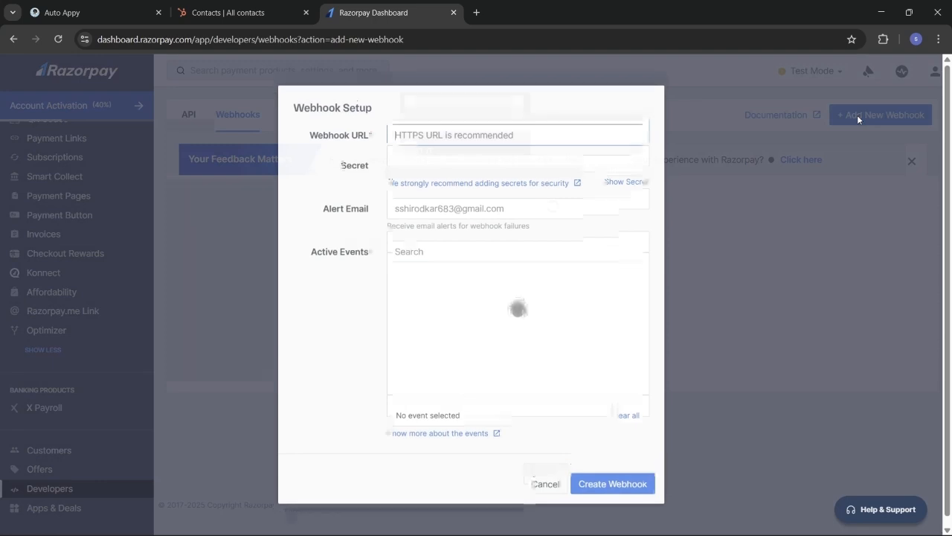
click(446, 136)
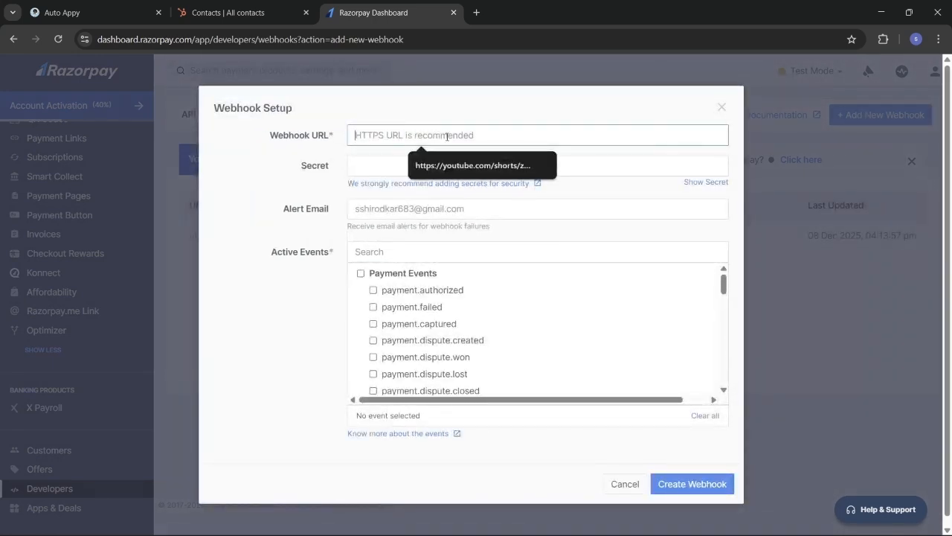
key(ctrl+v)
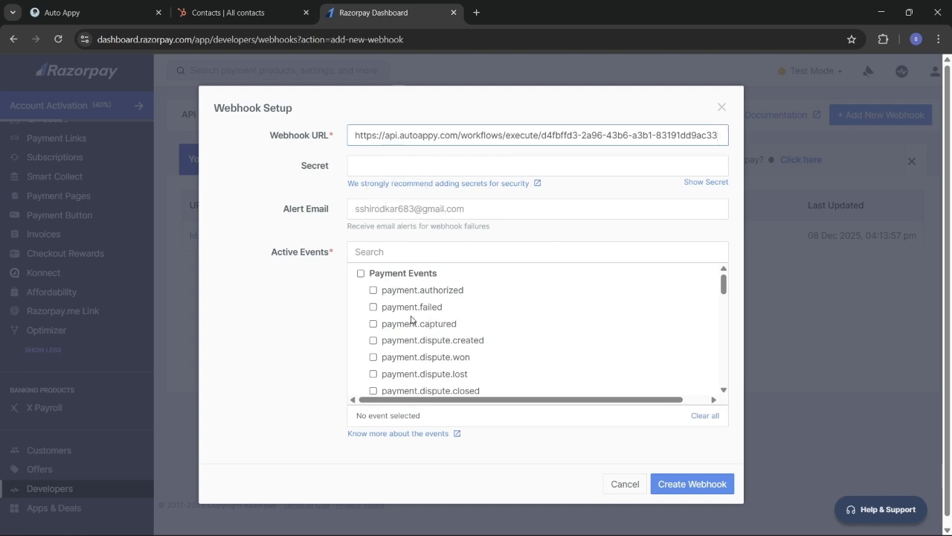
click(371, 326)
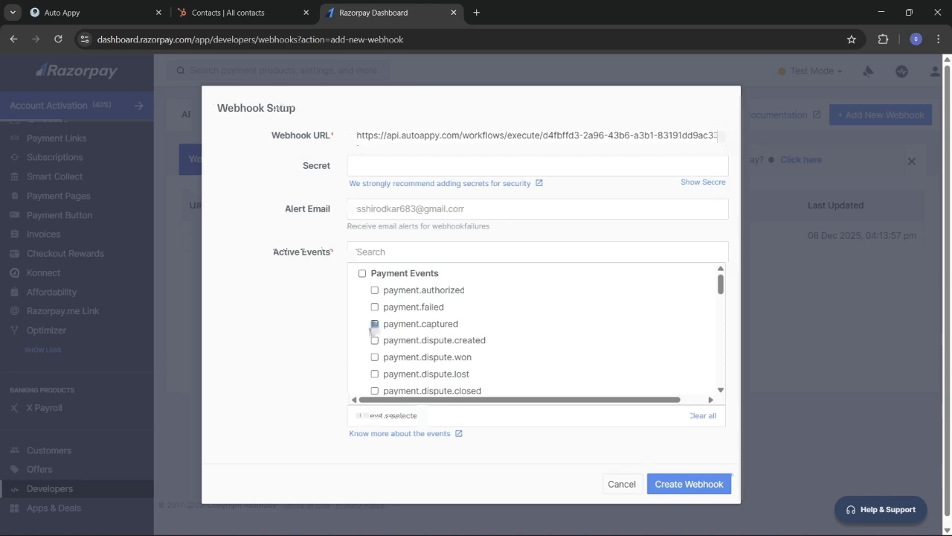
click(691, 483)
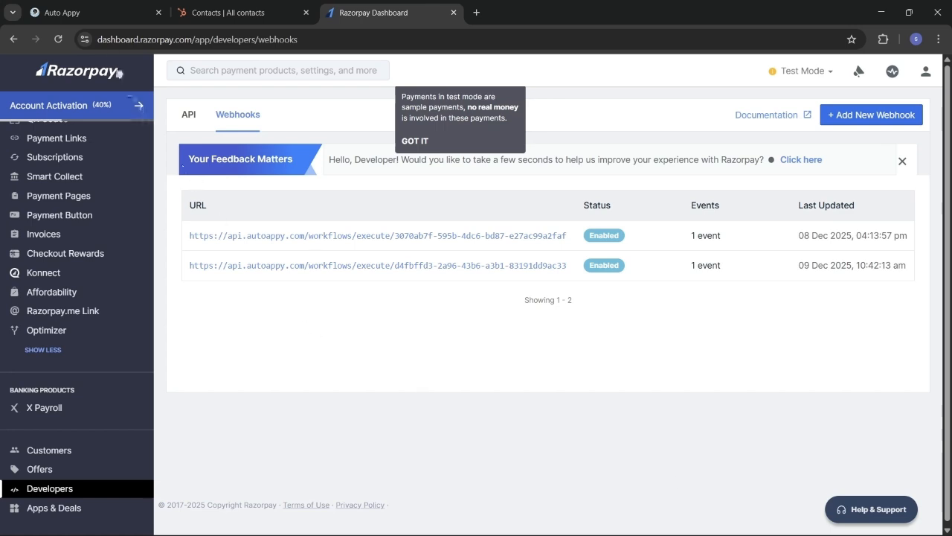
Copy the page URL of the DJ Swara Mashup Night payment page from Razorpay's payment pages list
click(96, 8)
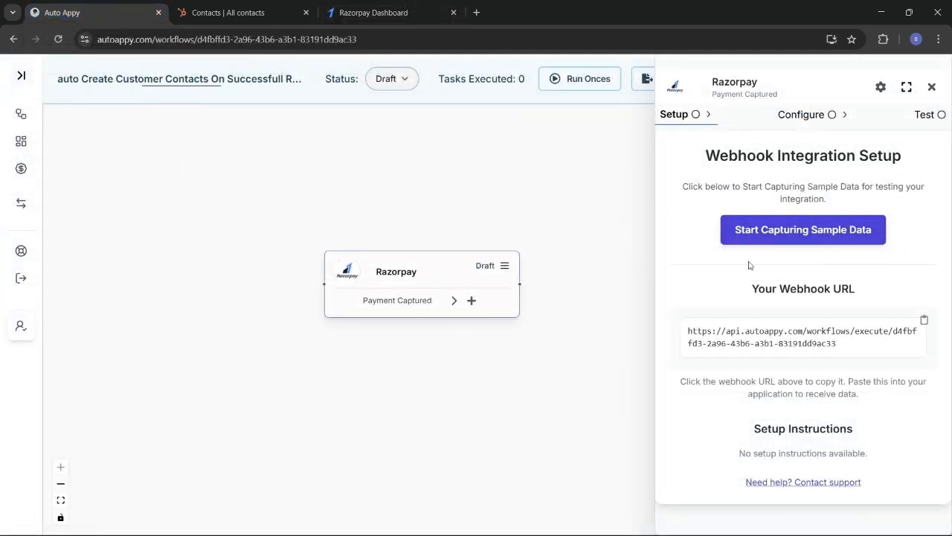
click(365, 6)
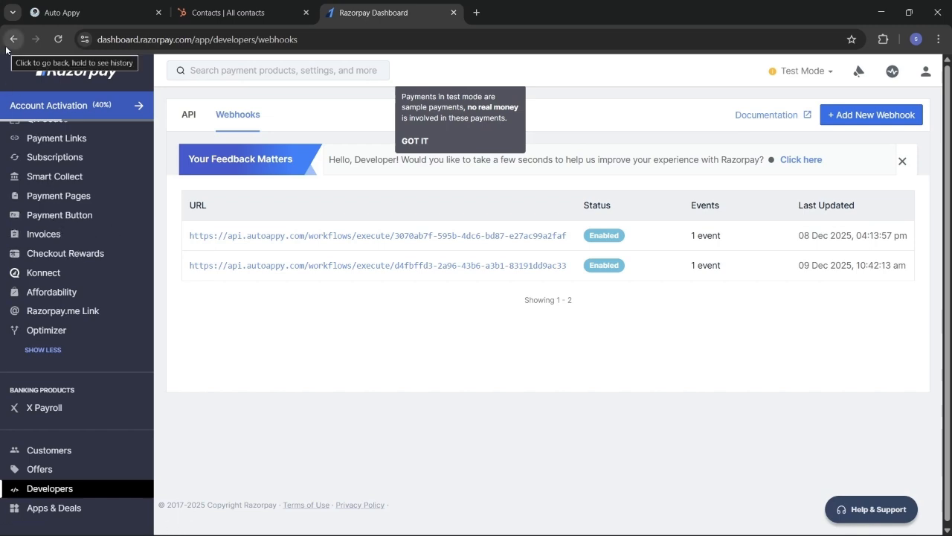
click(73, 199)
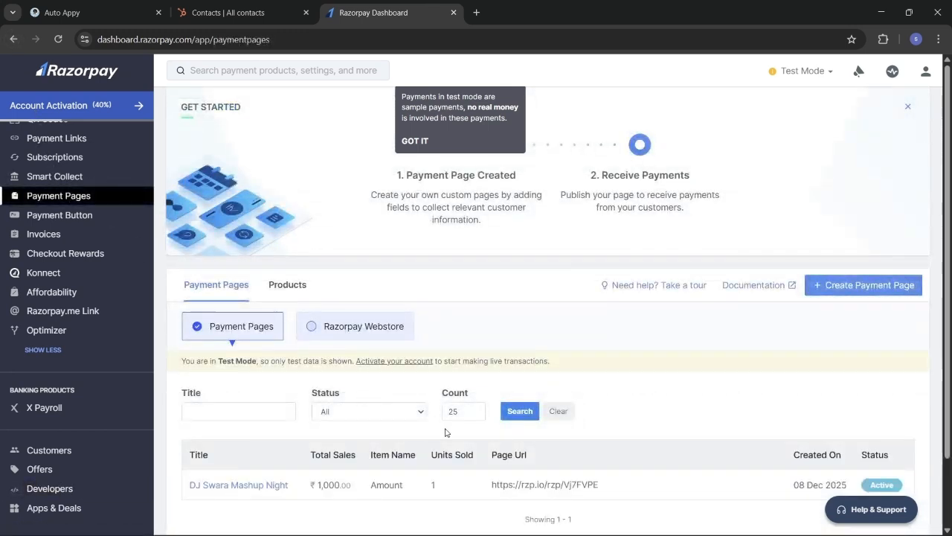
scroll(446, 432, down, 2)
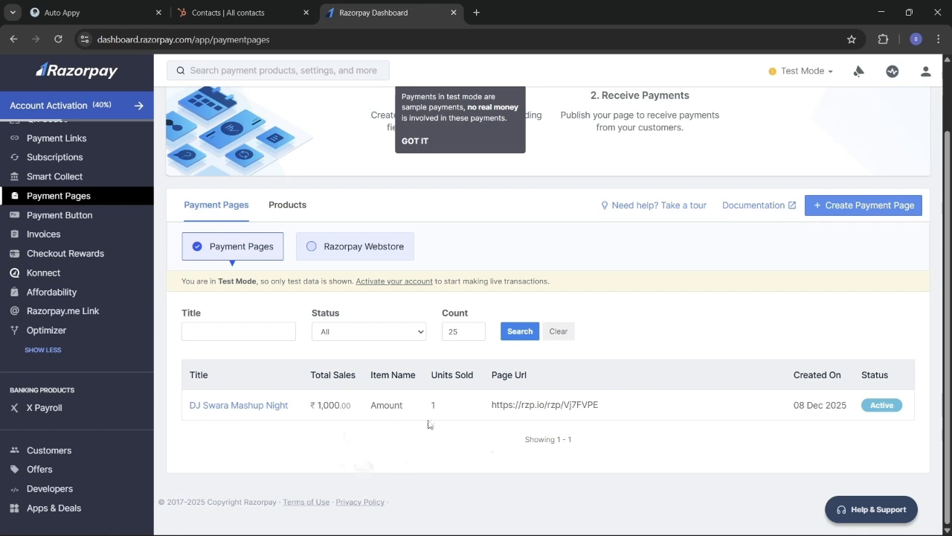
mouse_move(481, 418)
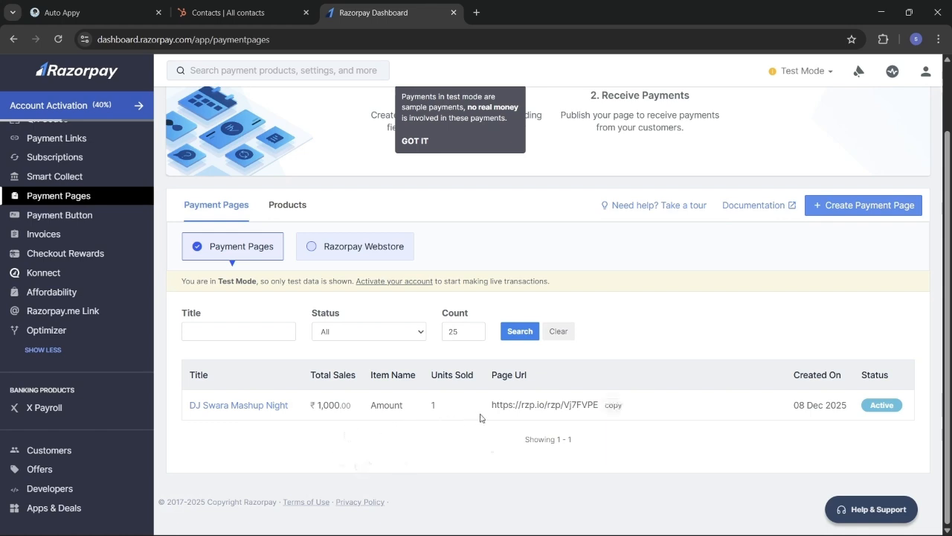
click(612, 404)
Switch to Auto Appy, start capturing sample data for the Razorpay trigger, and open the copied payment page link in a new browser tab
click(91, 6)
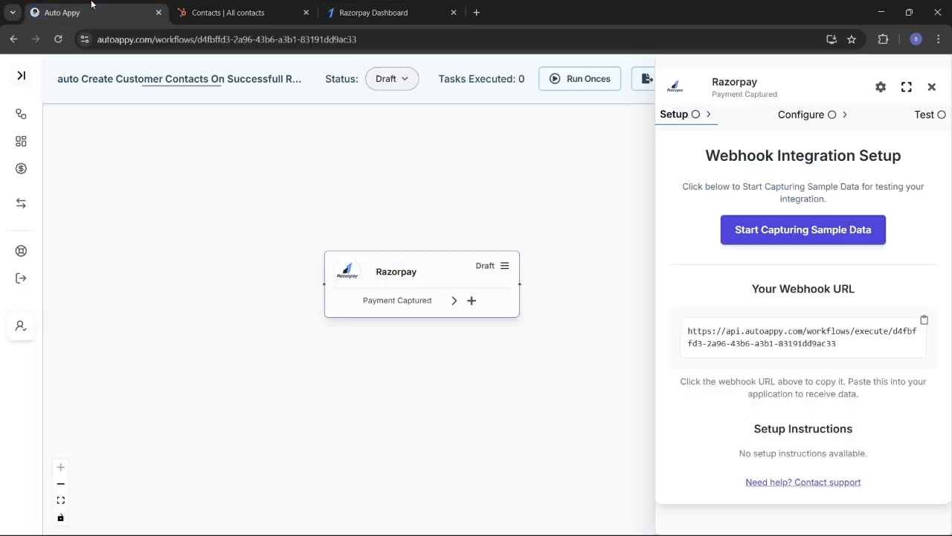
click(776, 230)
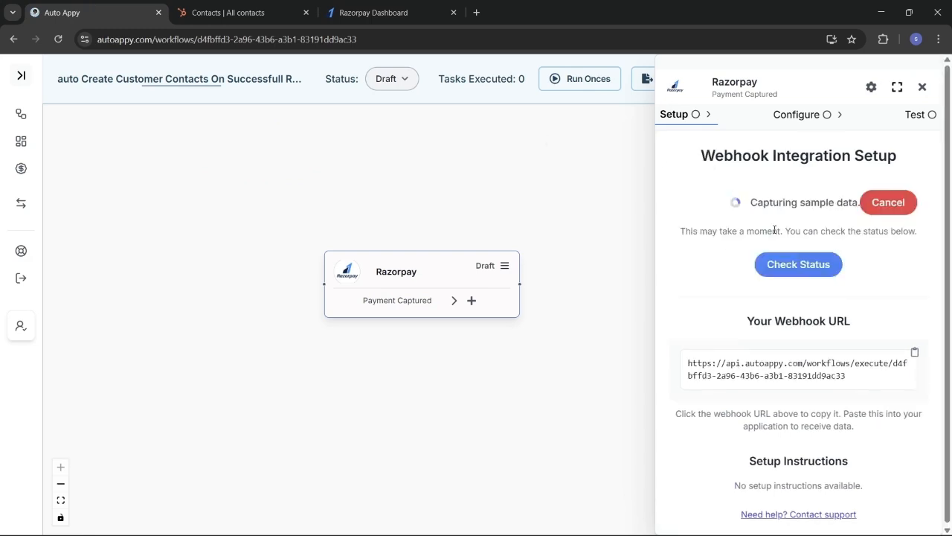
click(476, 13)
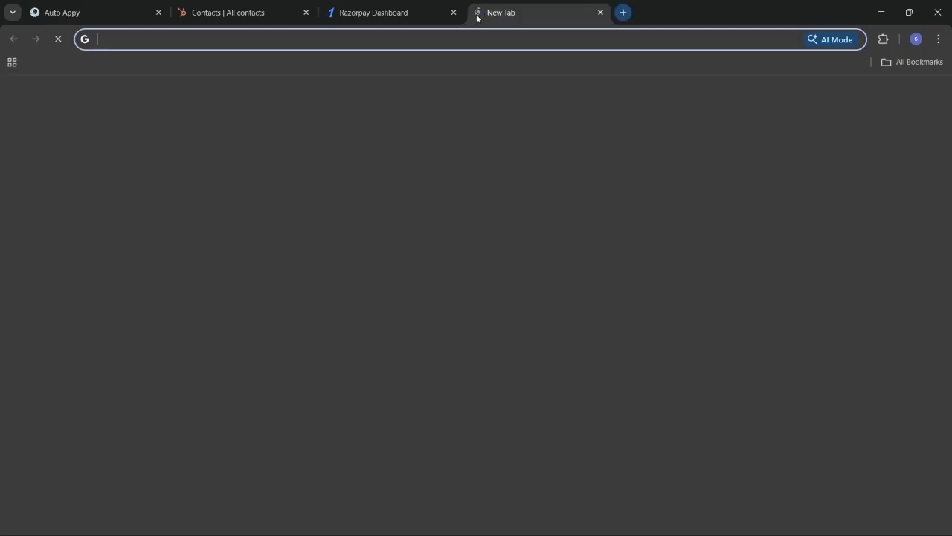
click(527, 41)
key(ctrl+v)
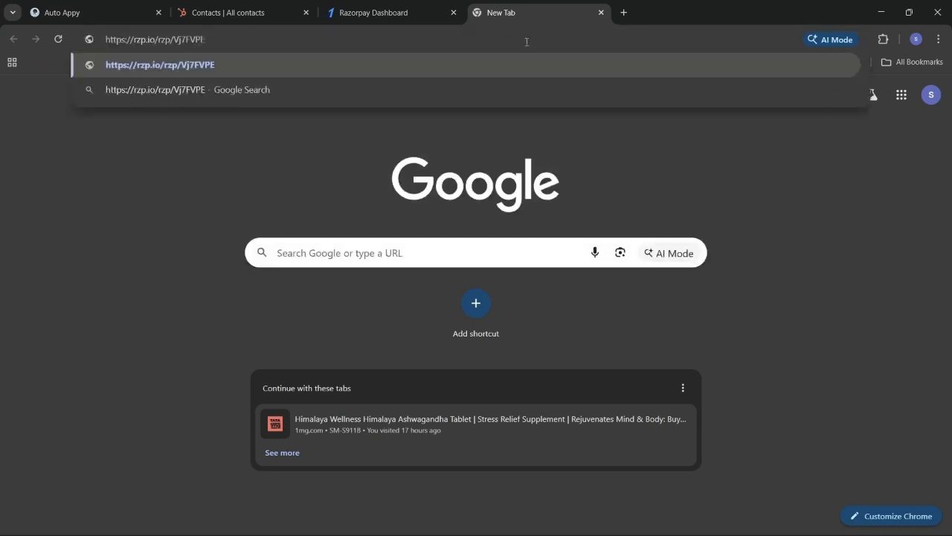
key(Return)
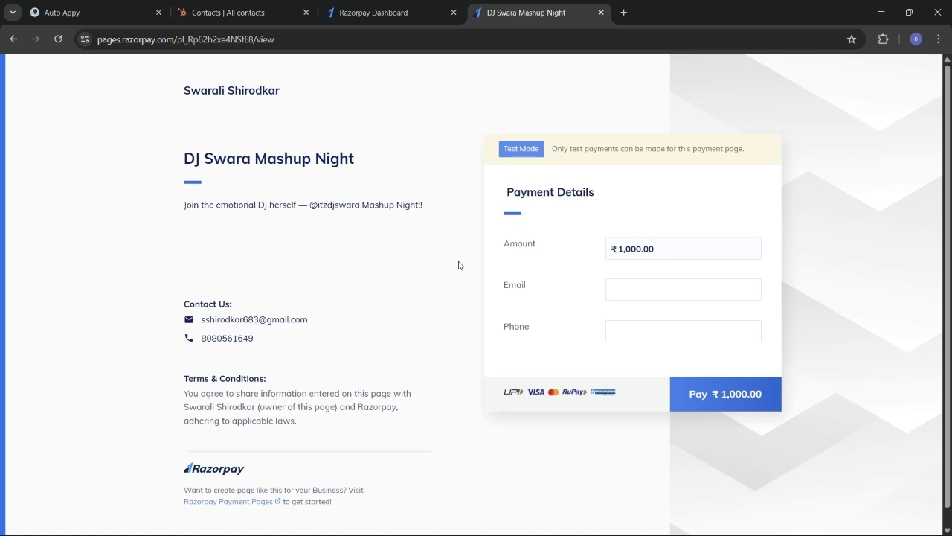
Fill in the customer's email and phone number on the payment page and proceed to pay ₹1,000
click(666, 285)
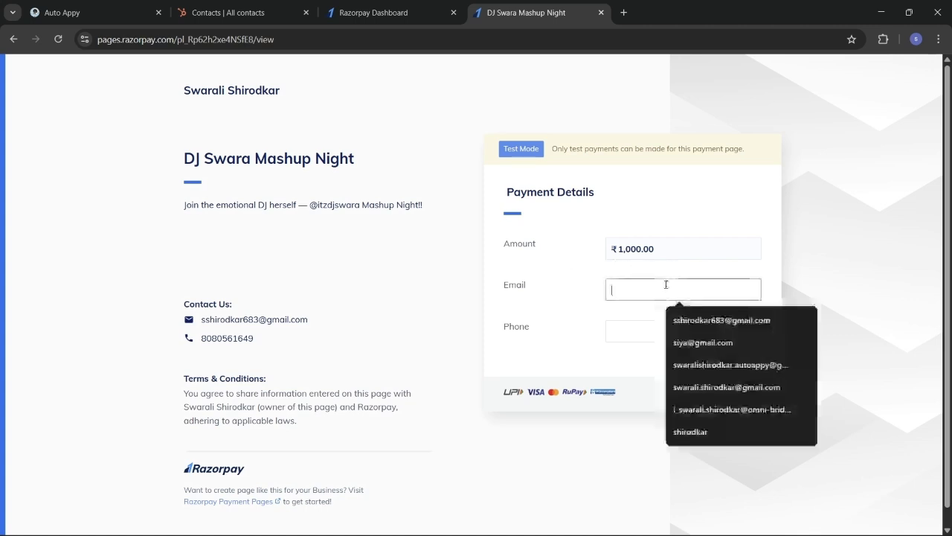
click(711, 320)
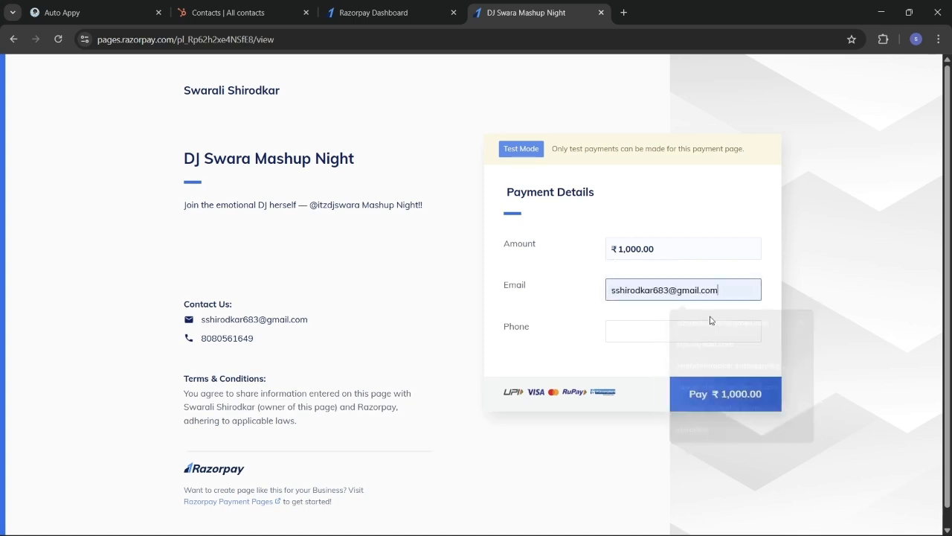
click(667, 327)
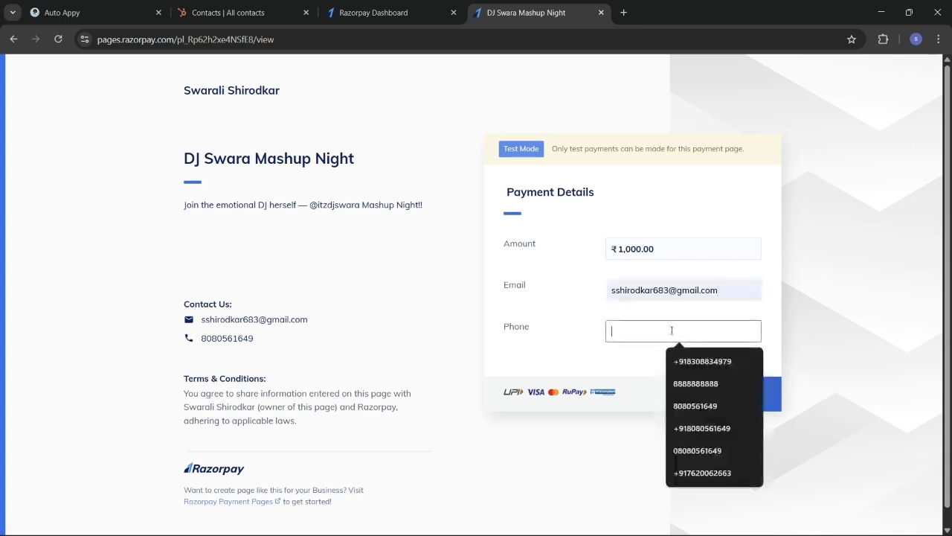
click(710, 361)
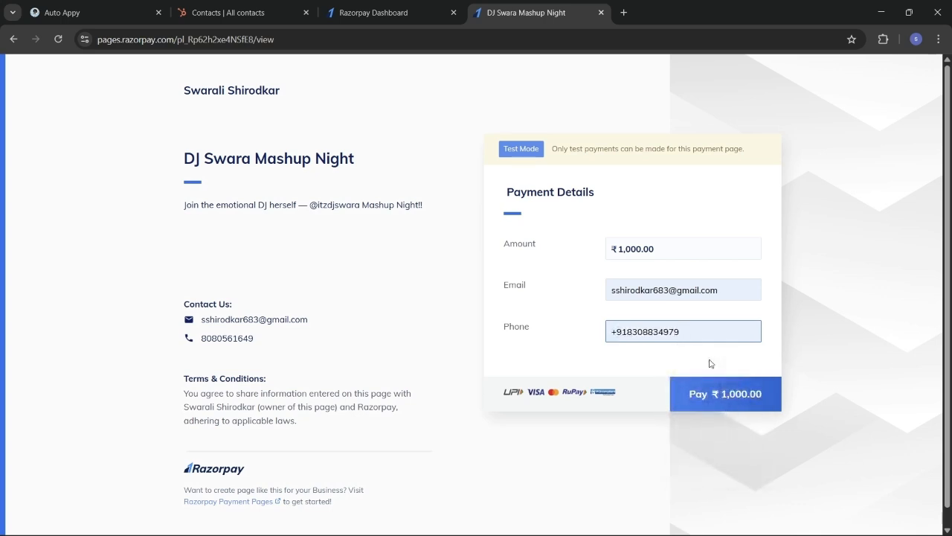
click(728, 396)
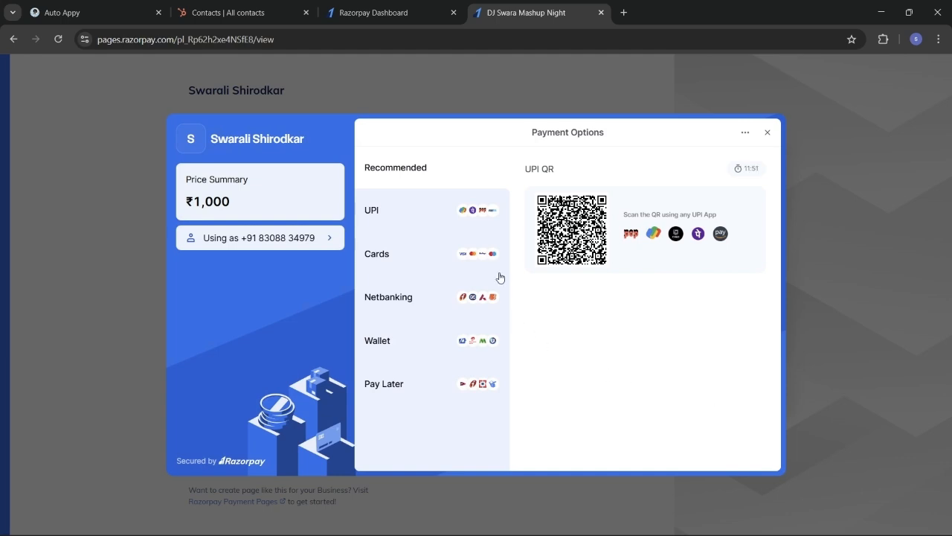
Choose UPI as the payment option and complete the test payment with the UPI ID success@razorpay
click(397, 219)
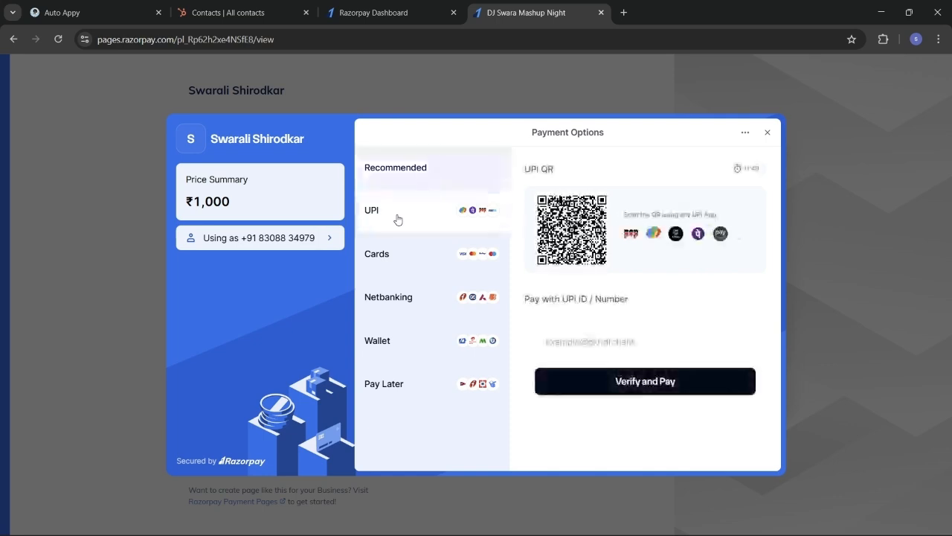
click(631, 341)
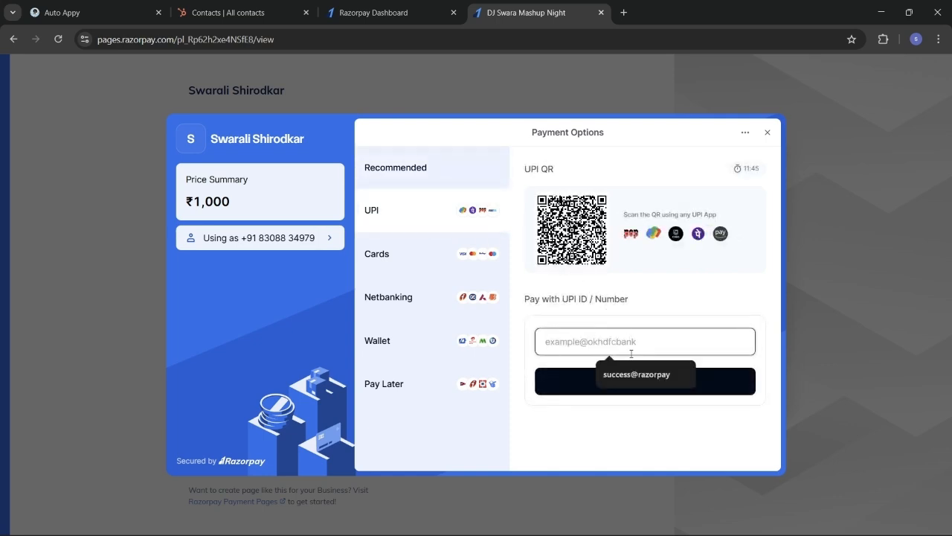
click(636, 376)
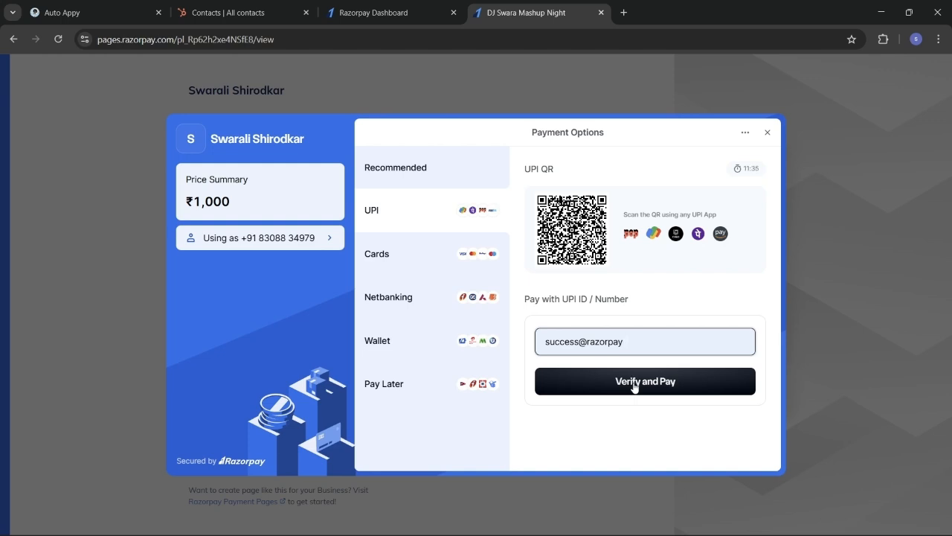
click(634, 384)
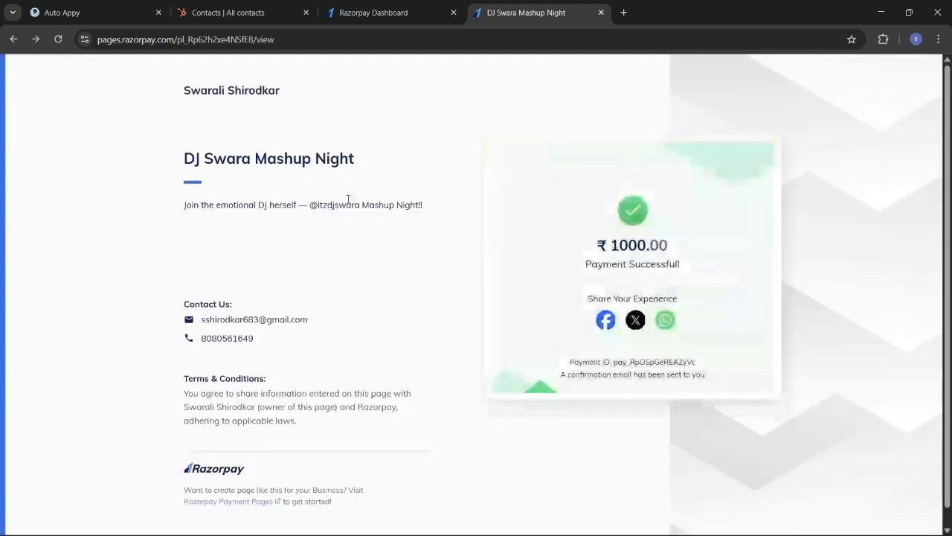
Switch back to Auto Appy, check the status of the sample data capture, and review the captured payment payload
click(113, 12)
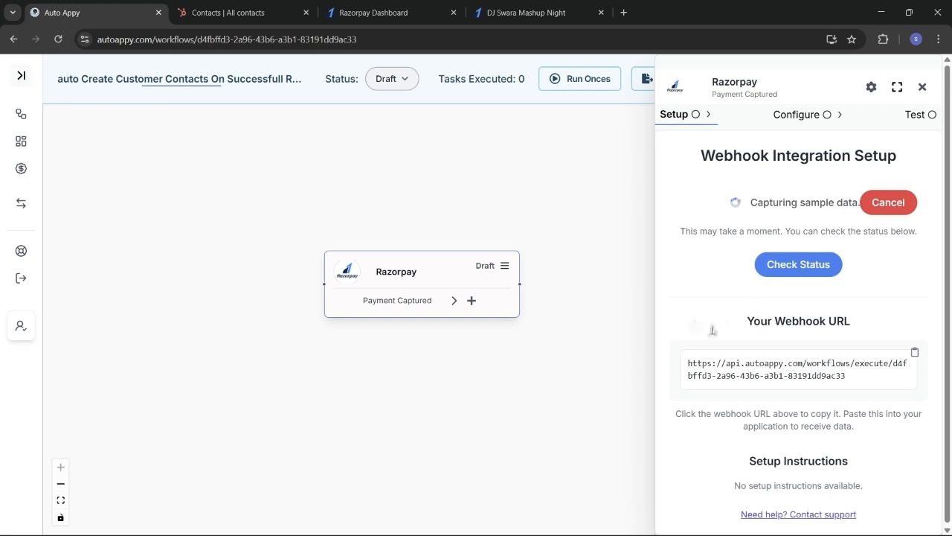
click(779, 263)
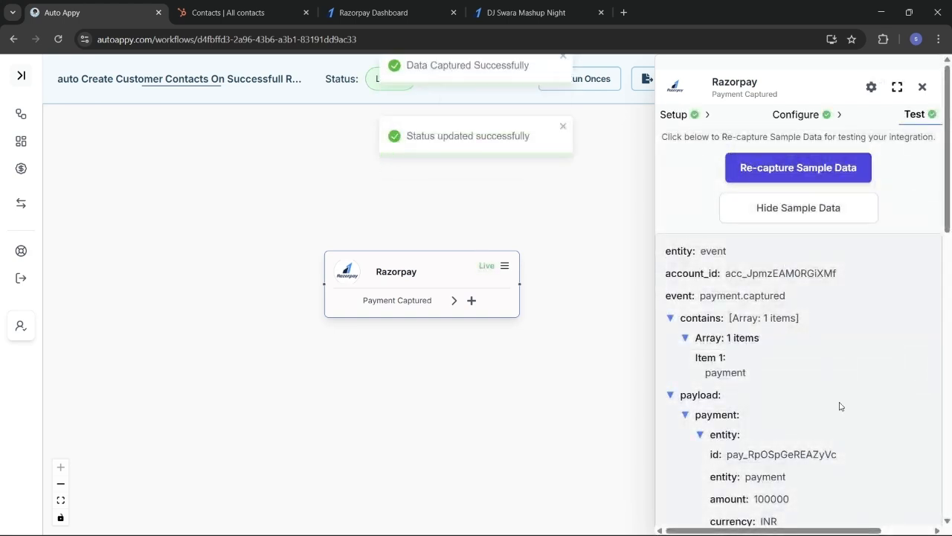
scroll(840, 406, down, 5)
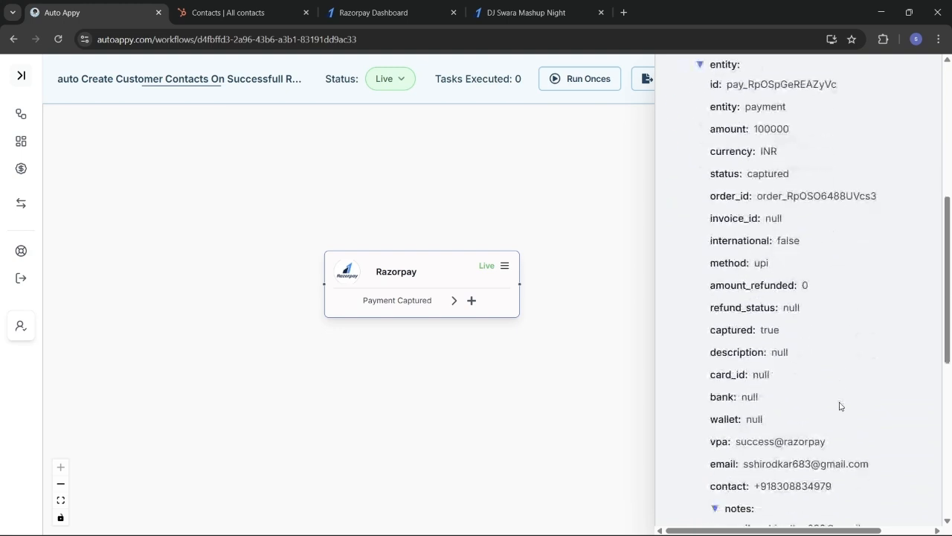
scroll(840, 406, down, 2)
scroll(839, 405, down, 2)
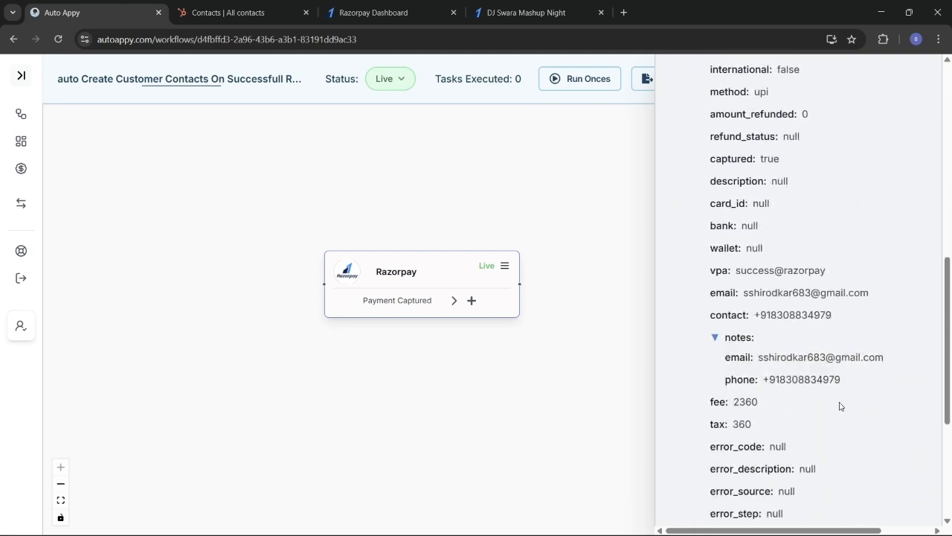
scroll(840, 406, up, 6)
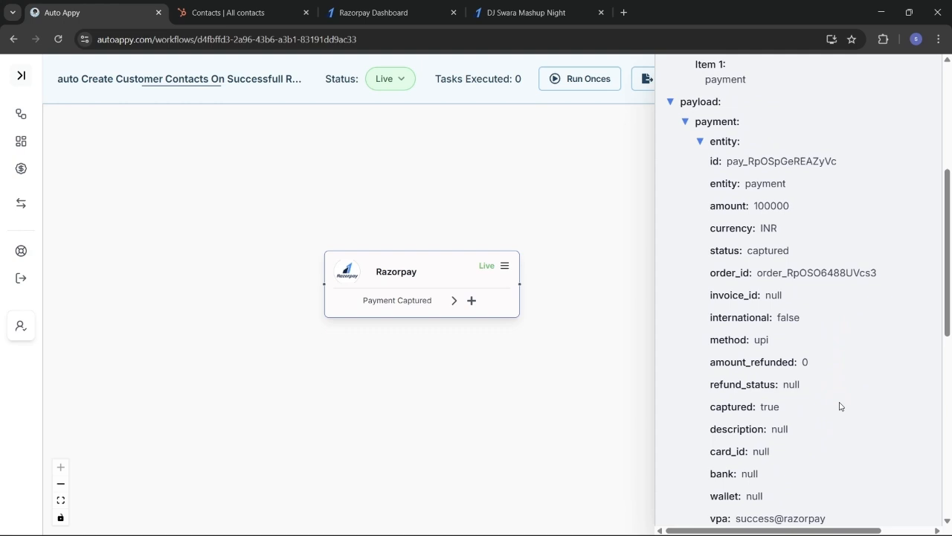
scroll(840, 405, up, 2)
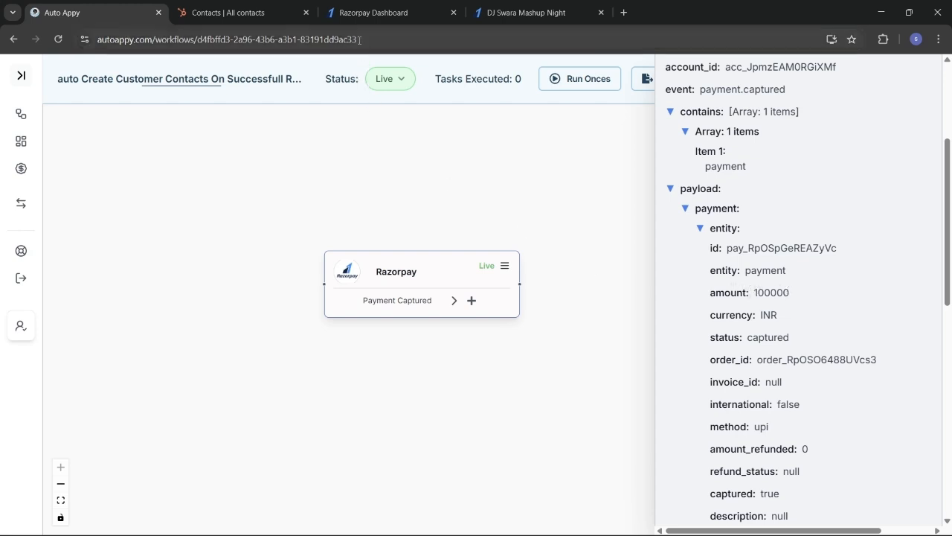
Compare the captured payment amount with the amount on the payment confirmation page, and close the Razorpay trigger's details
click(507, 16)
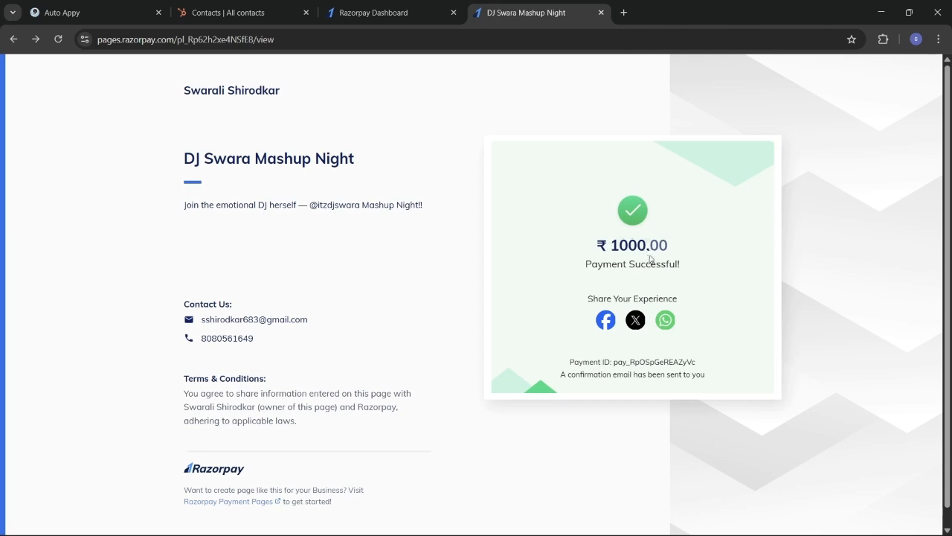
click(69, 11)
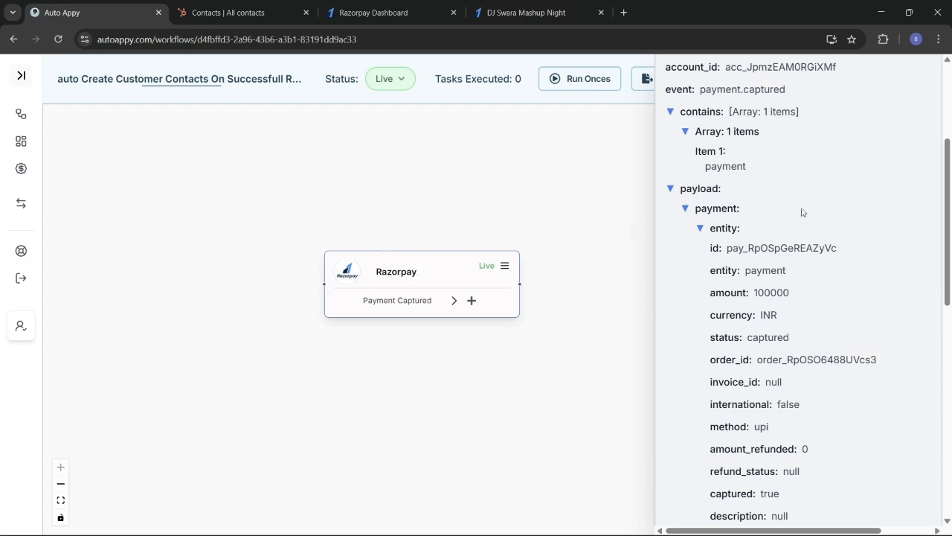
scroll(802, 212, up, 3)
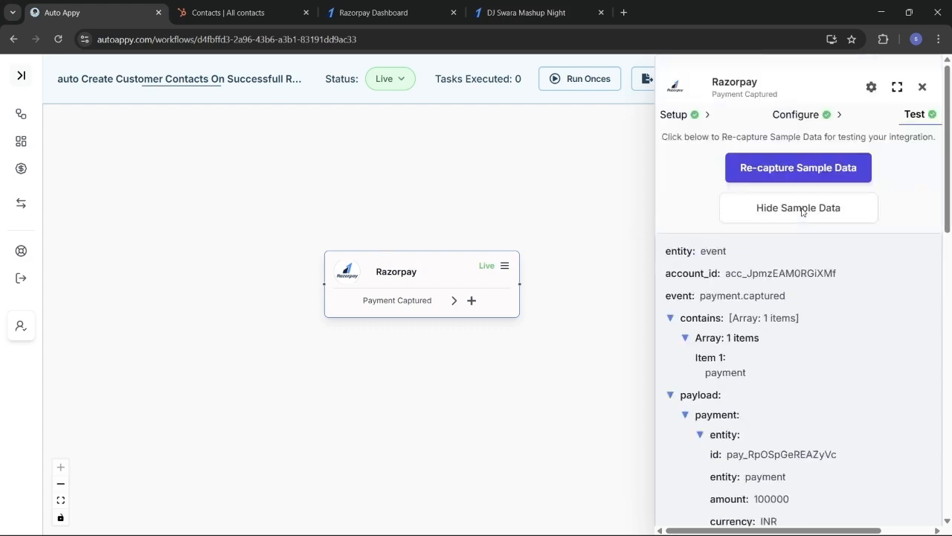
click(922, 87)
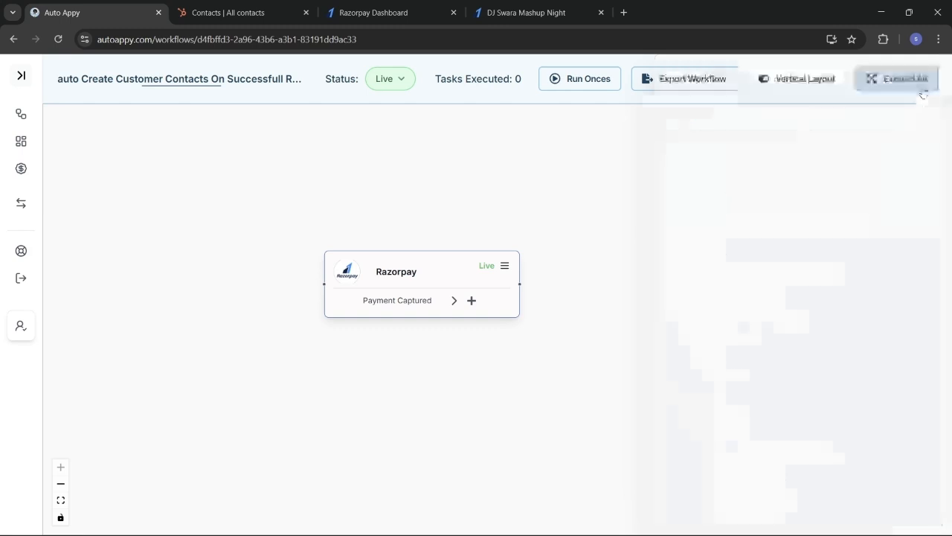
Add a Number Formatter (Auto Appy) node after the Razorpay trigger, with Perform Math Operation as its task type
click(471, 301)
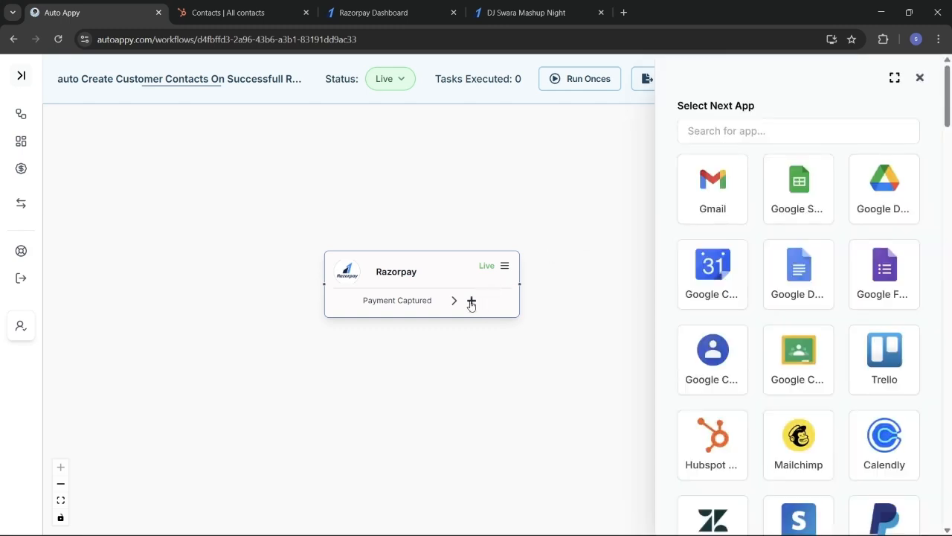
click(789, 134)
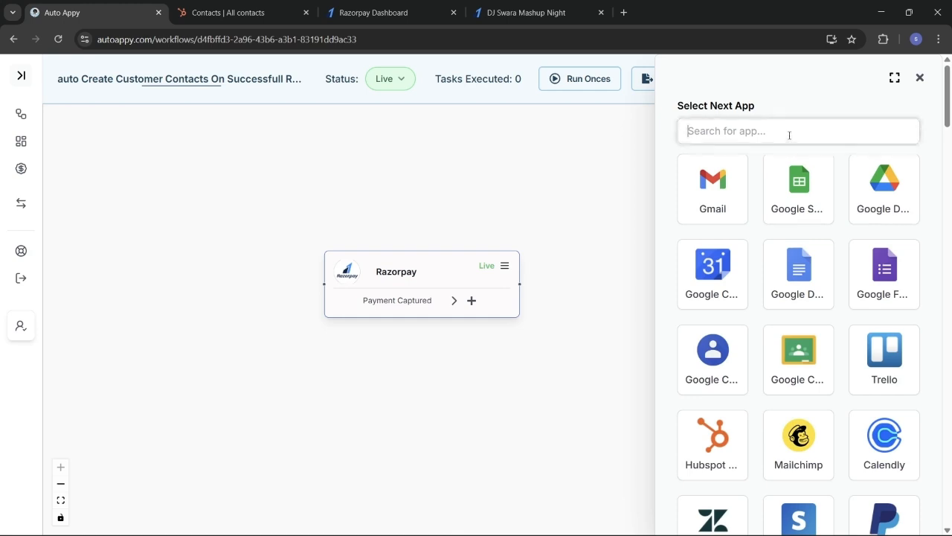
text(number)
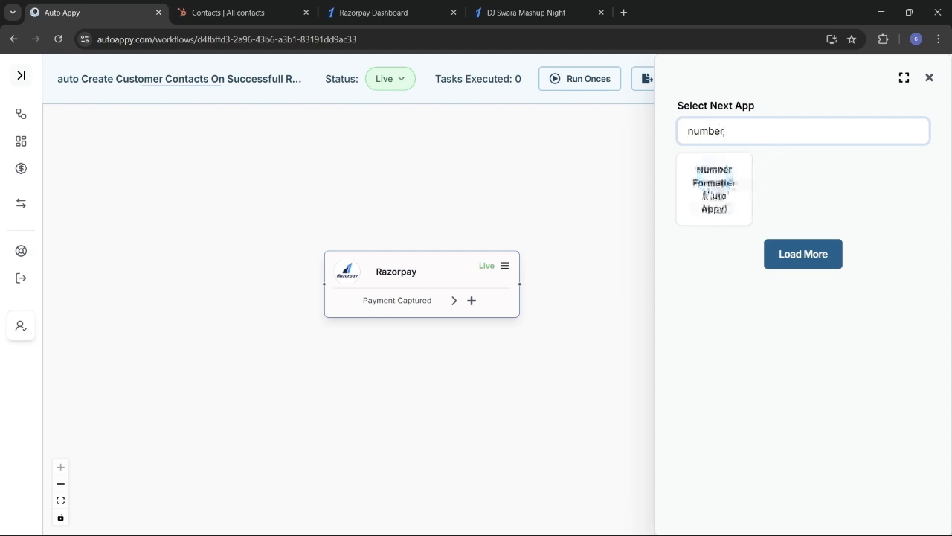
click(709, 194)
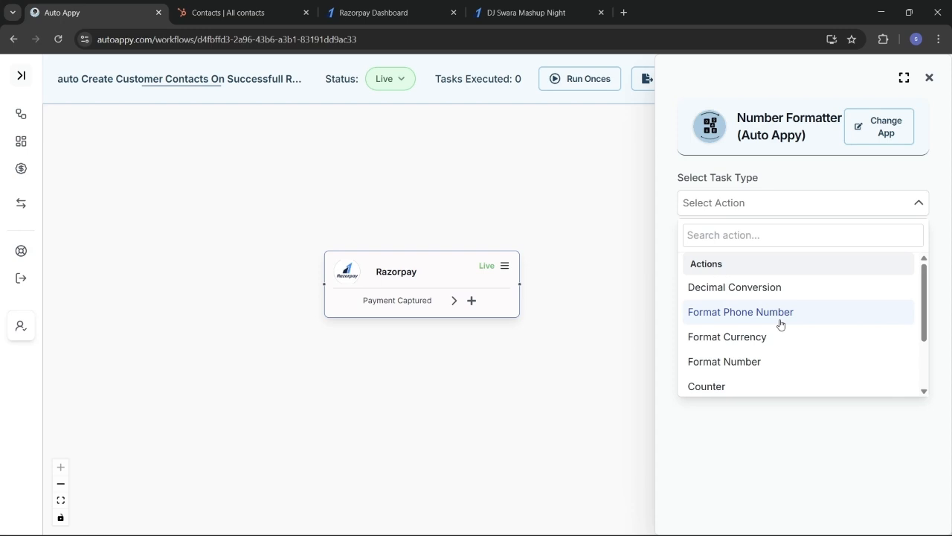
scroll(781, 325, down, 3)
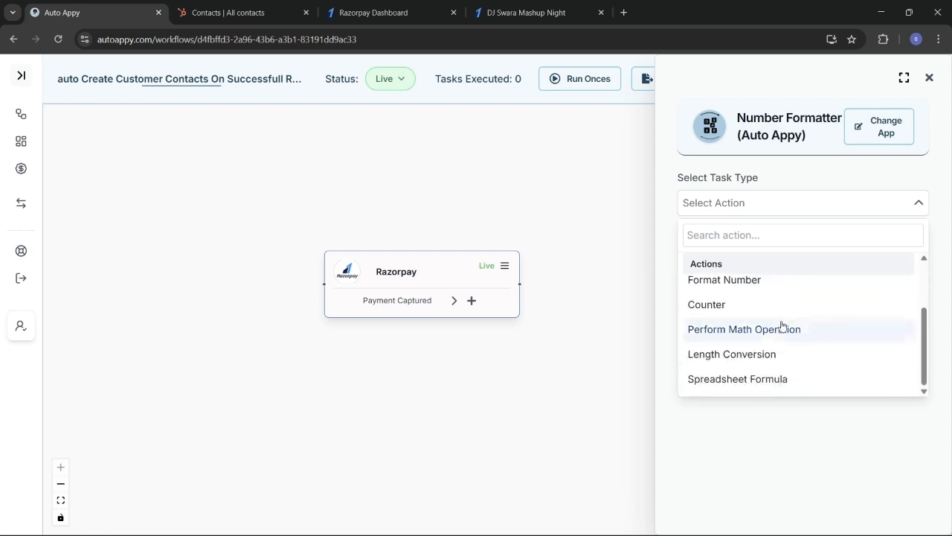
click(793, 330)
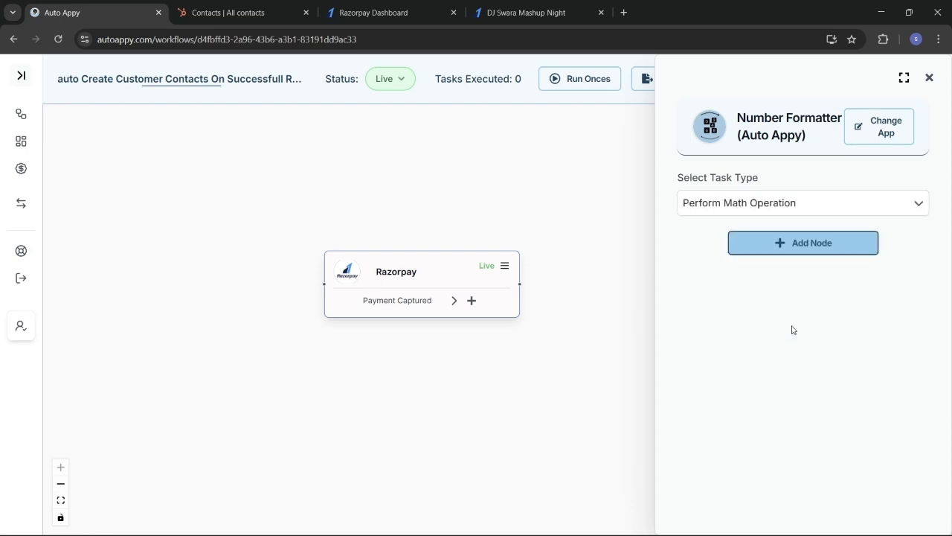
click(783, 247)
click(762, 210)
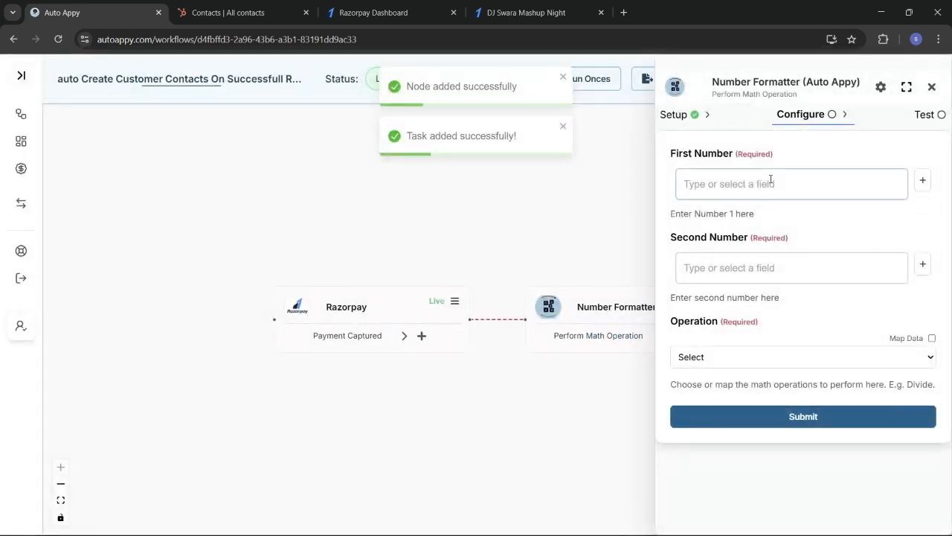
Map the math operation's First Number to Razorpay's Payload.payment.entity.amount field
click(770, 180)
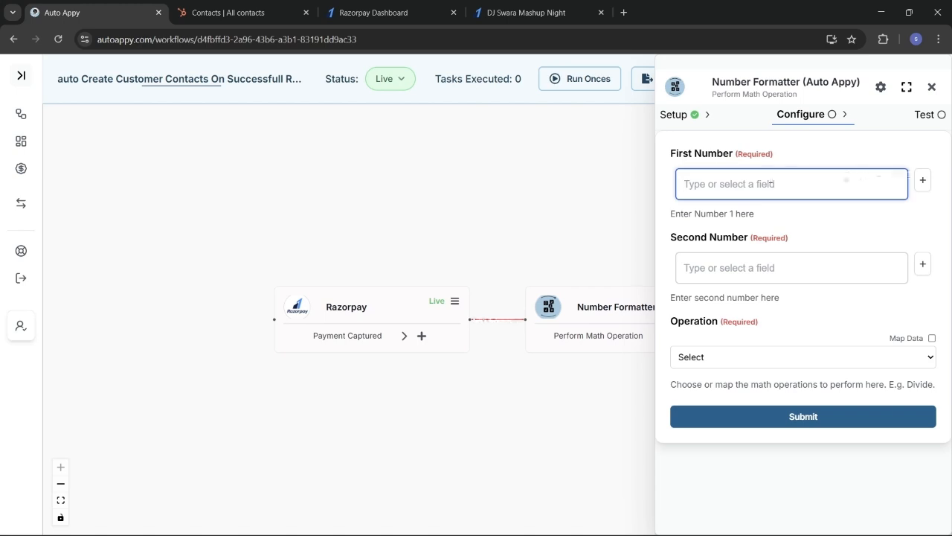
click(922, 182)
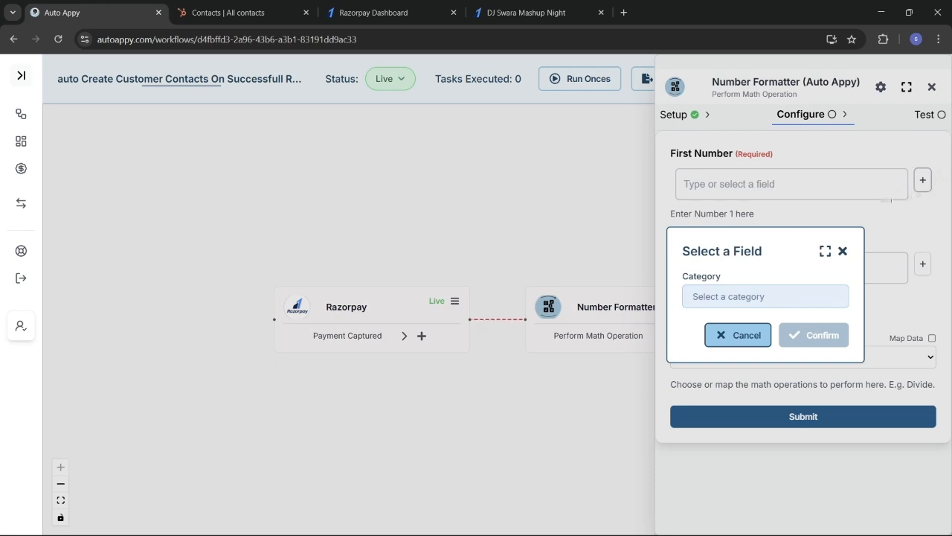
click(776, 311)
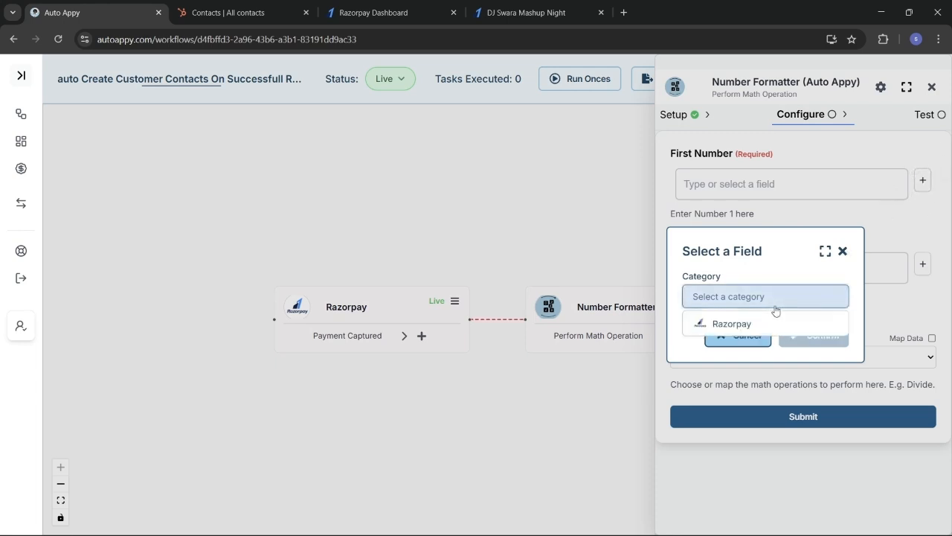
click(771, 325)
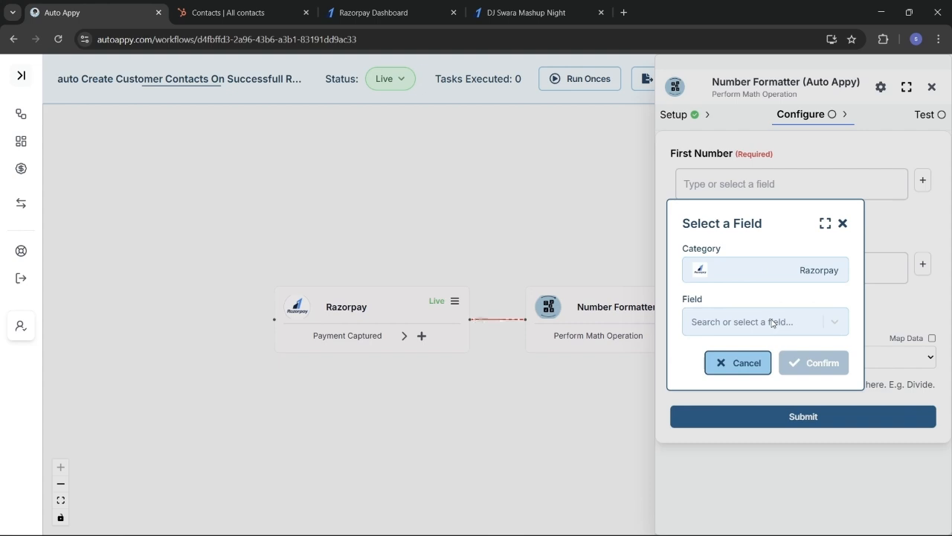
click(759, 322)
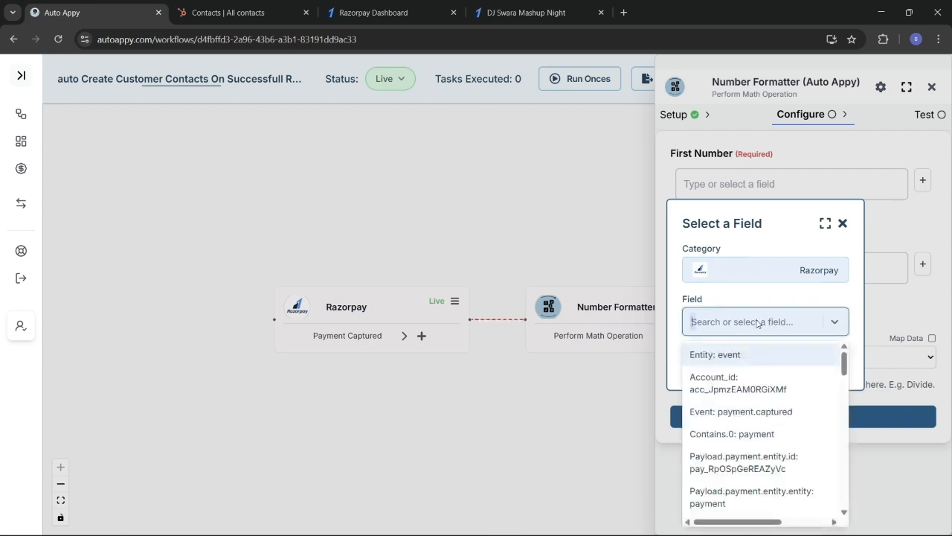
text(1000)
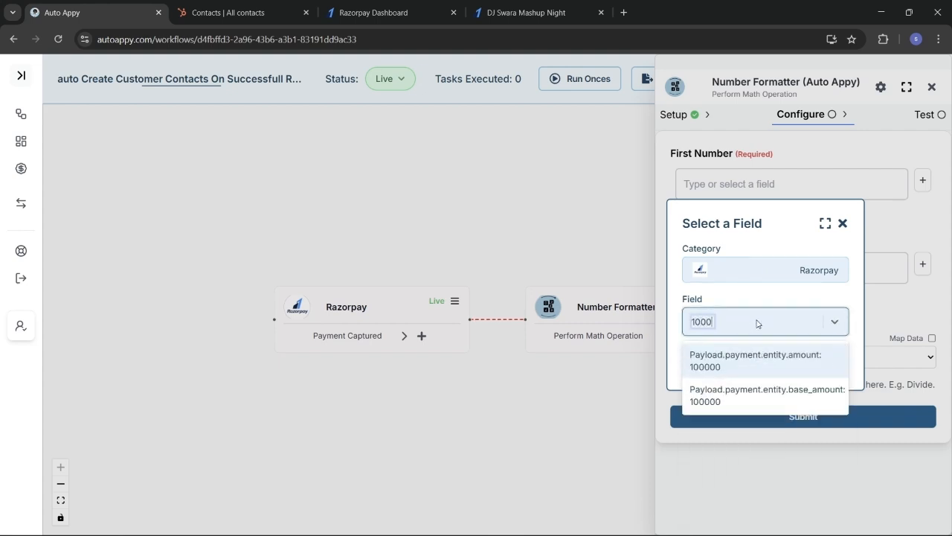
click(737, 362)
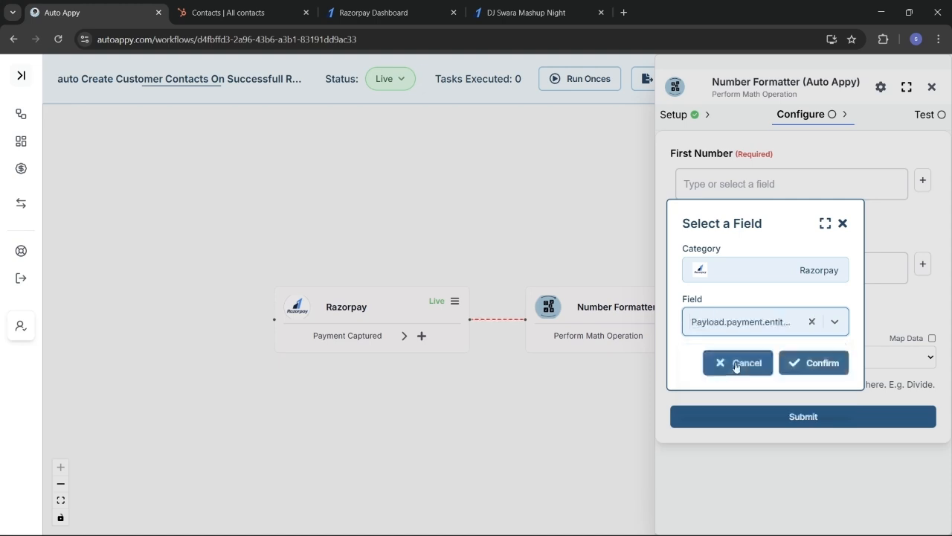
click(819, 366)
Set the Second Number to 100, choose Division as the operation, and submit the math configuration
click(763, 279)
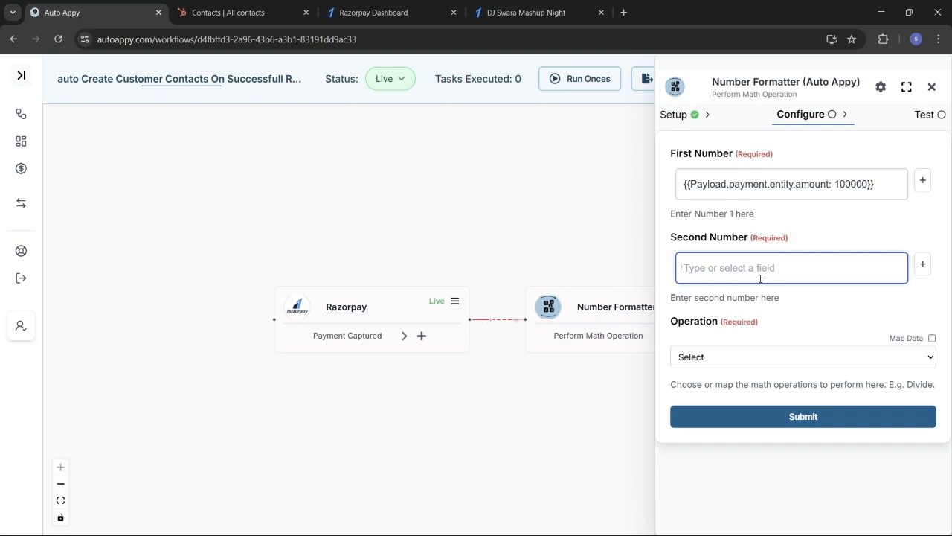
text(100)
click(773, 364)
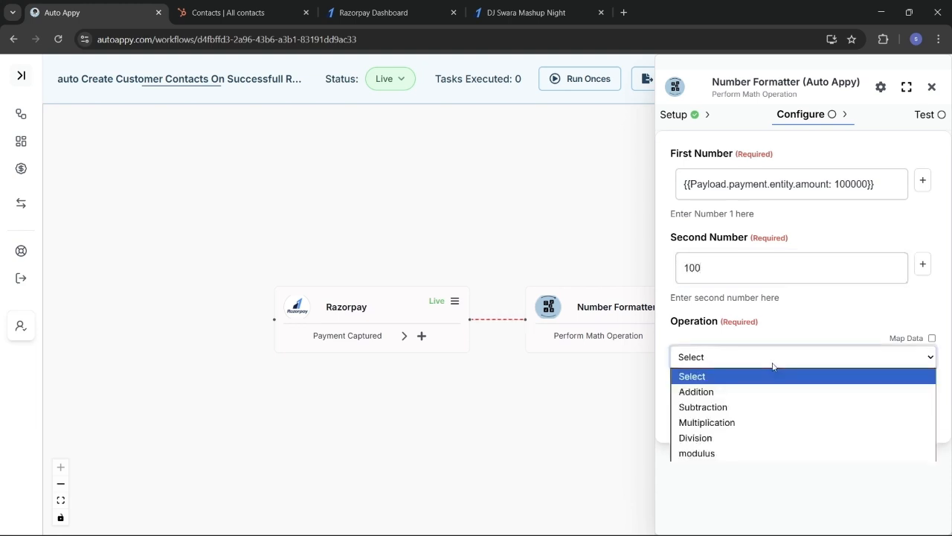
click(755, 437)
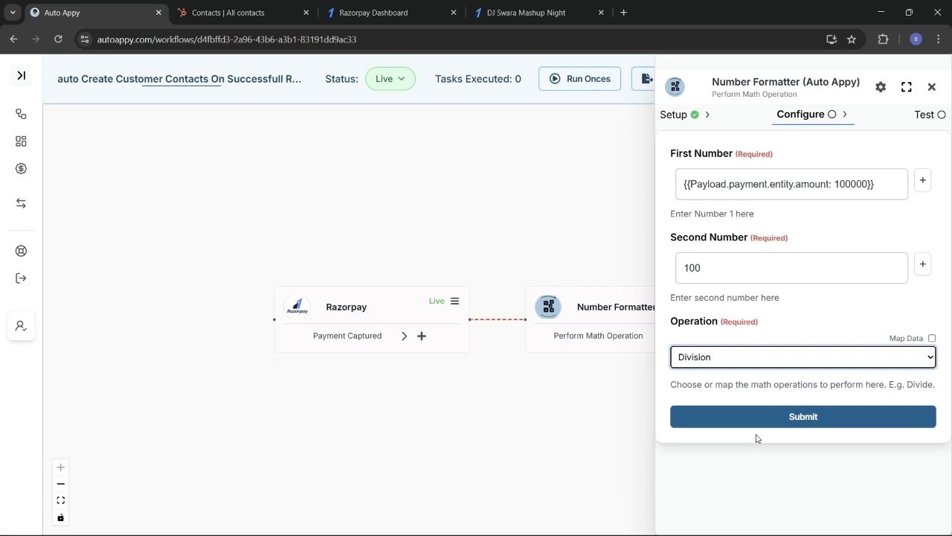
click(797, 417)
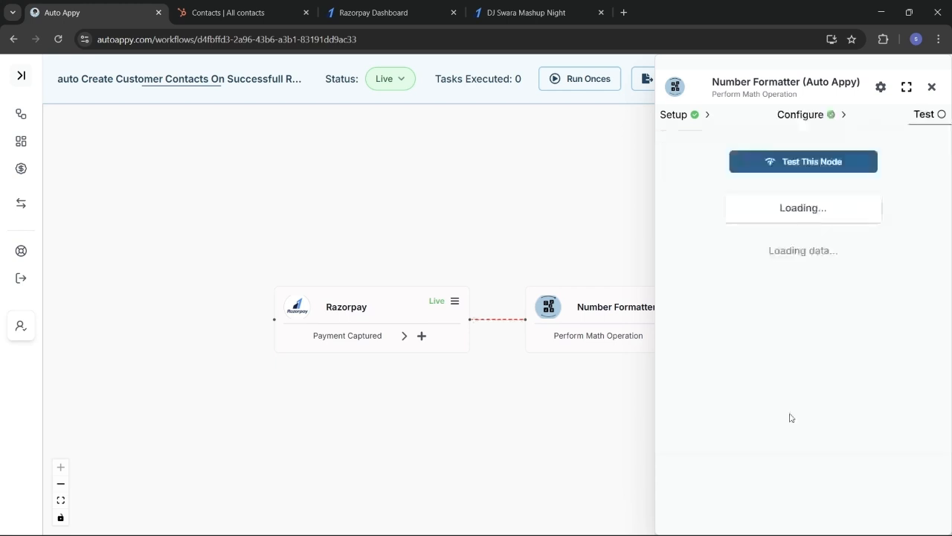
Test the Number Formatter node, review its sample result, and close the node's details
click(766, 171)
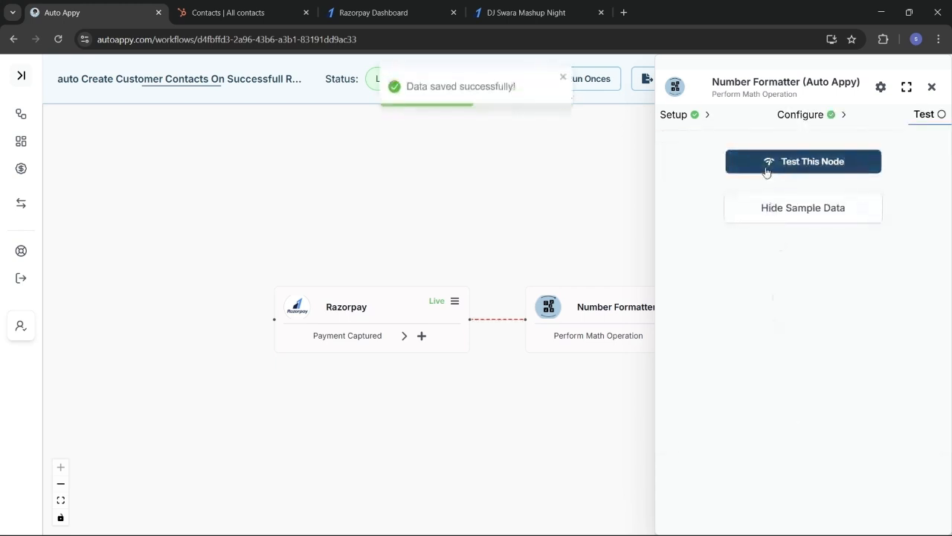
click(770, 209)
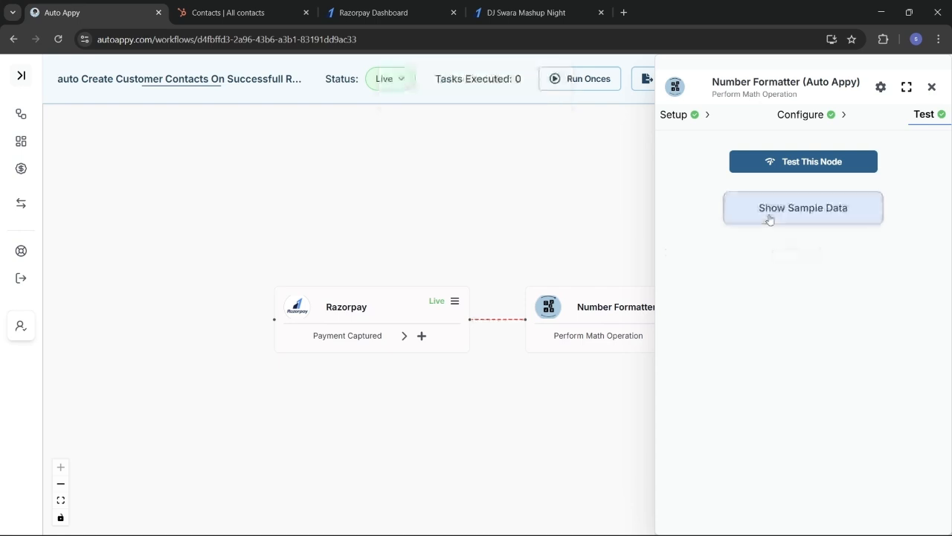
click(769, 217)
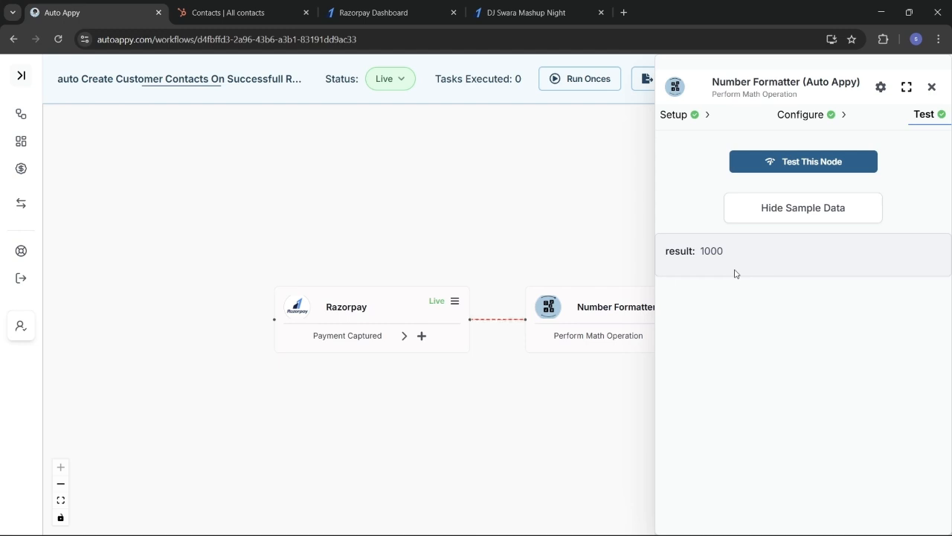
click(931, 88)
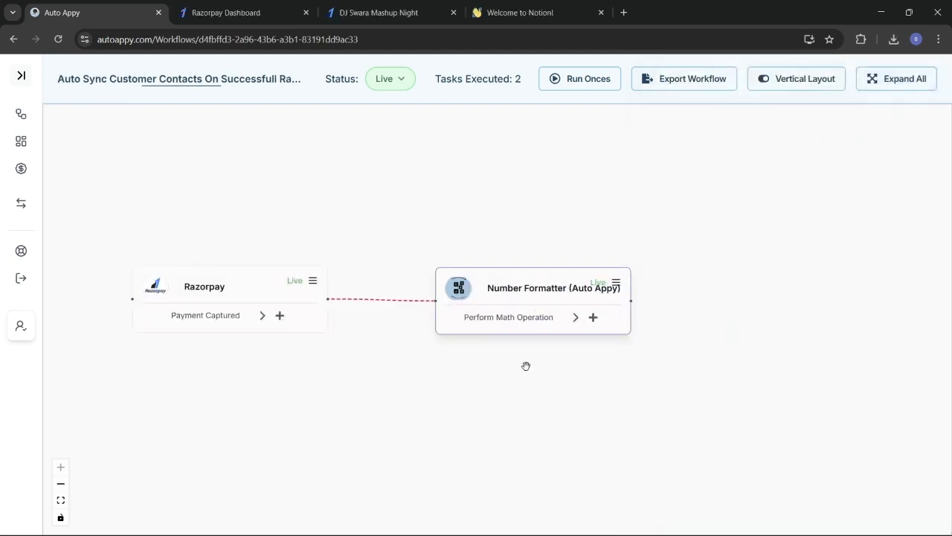
Add a Notion node after the Number Formatter, with Create Database Item as its task type
click(594, 318)
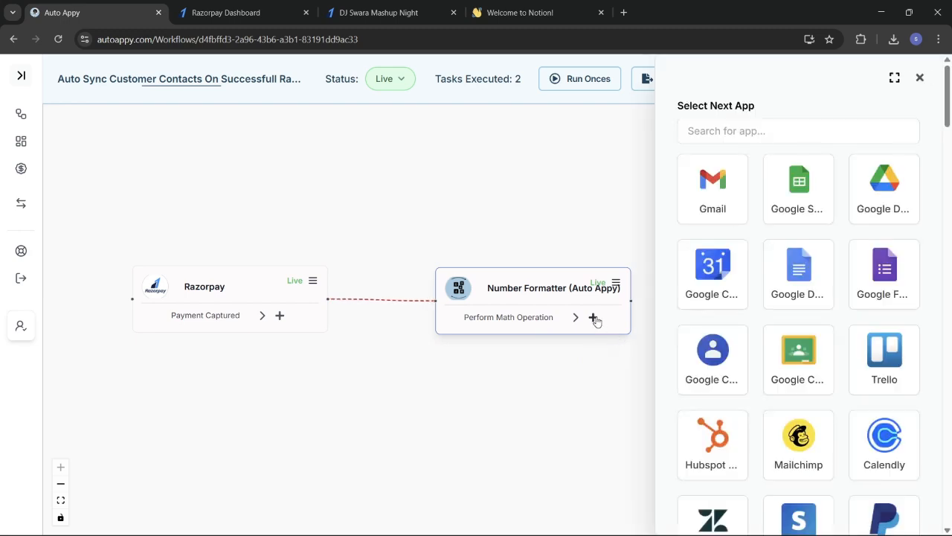
click(779, 140)
text(not)
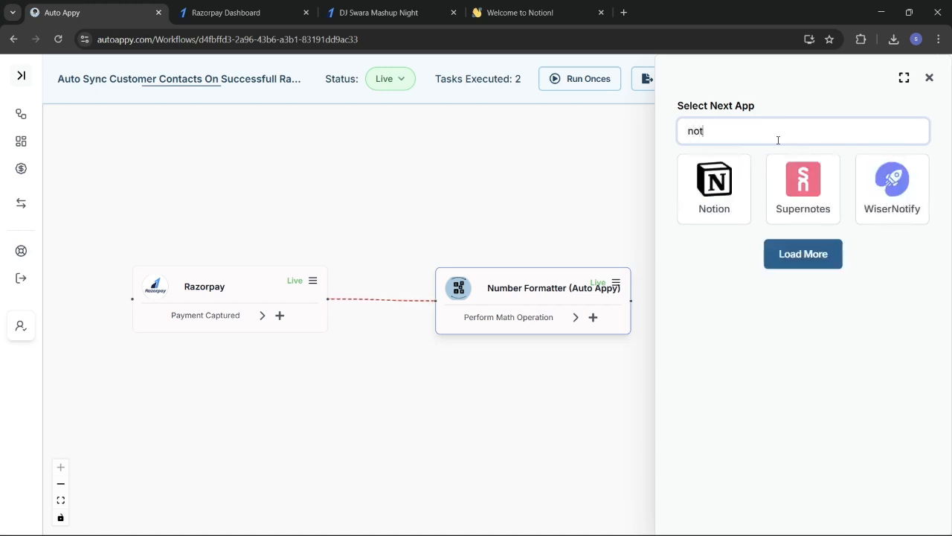
text(i)
click(712, 200)
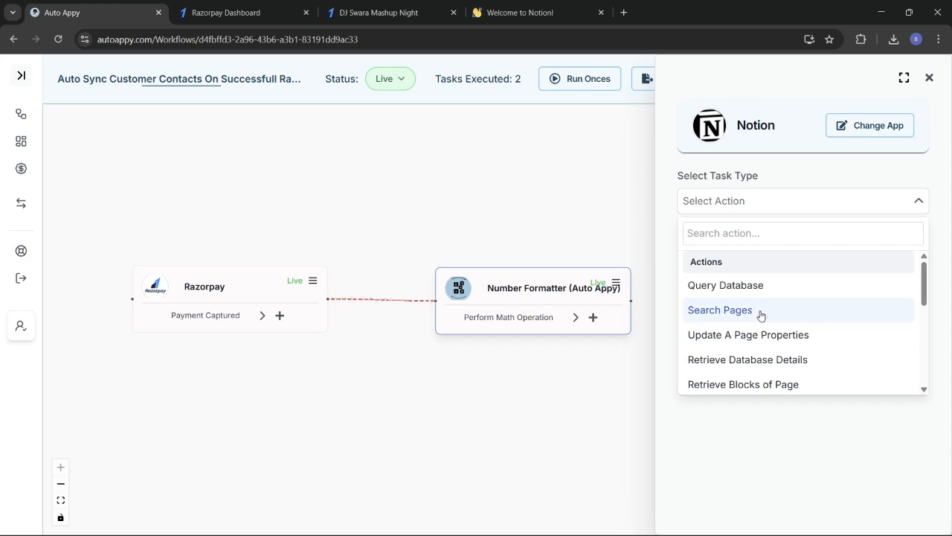
click(770, 232)
text(cr)
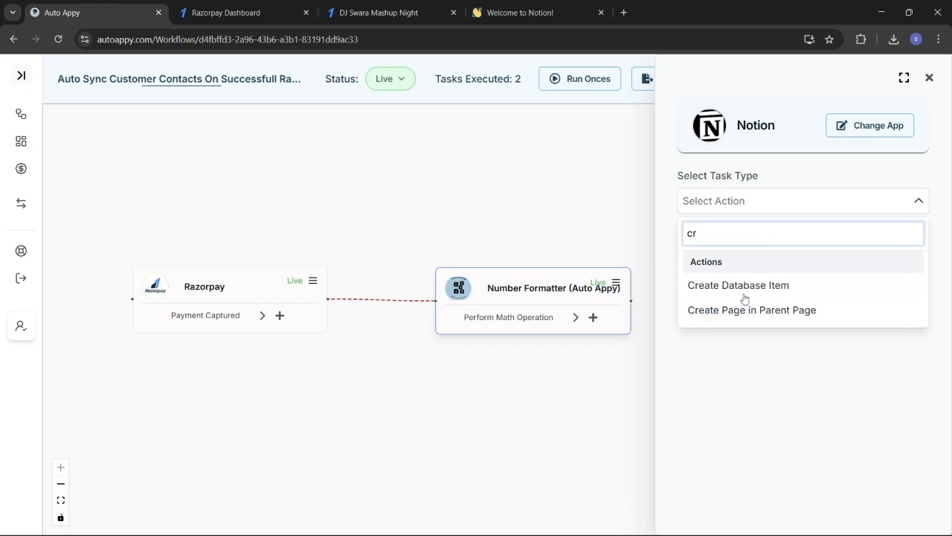
click(746, 287)
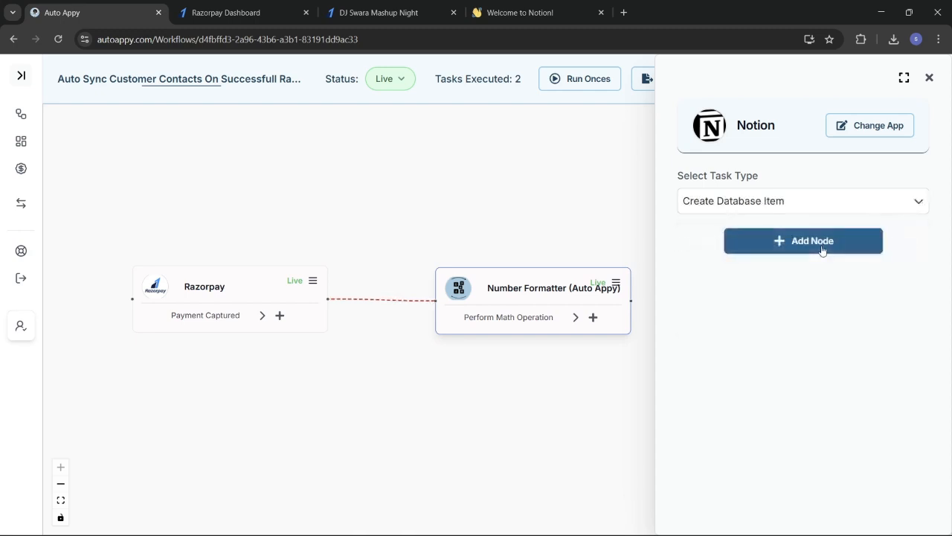
click(822, 246)
click(785, 209)
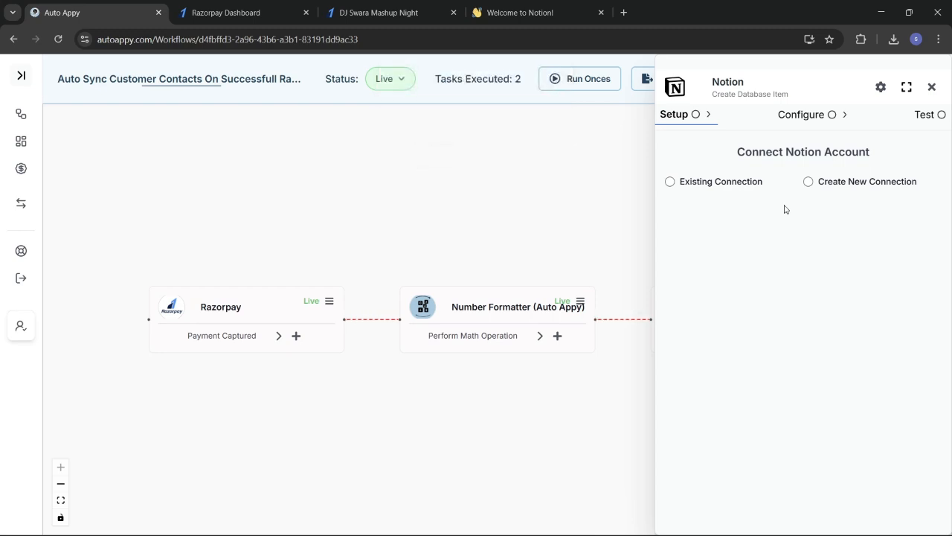
Create a new Notion connection named "Notion #13 Razorpay" and start its account authorization
click(809, 181)
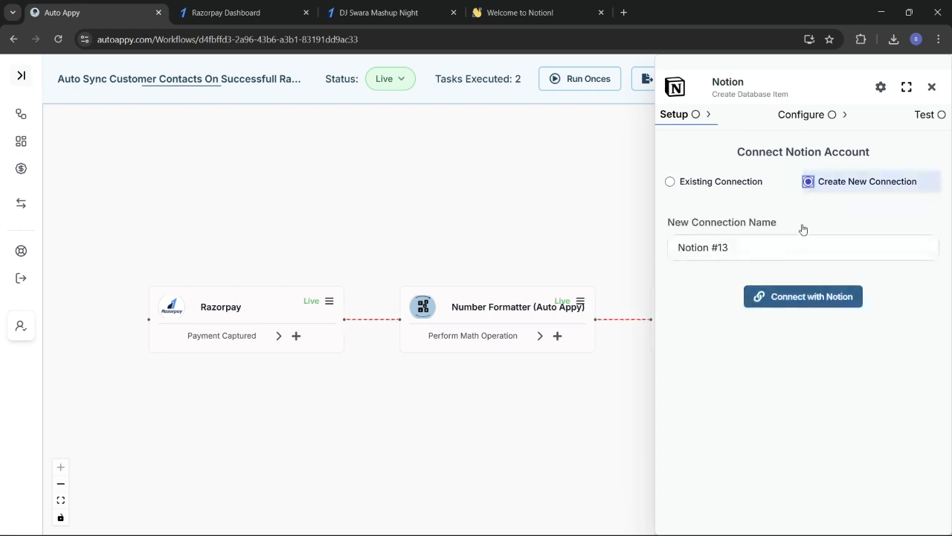
click(808, 241)
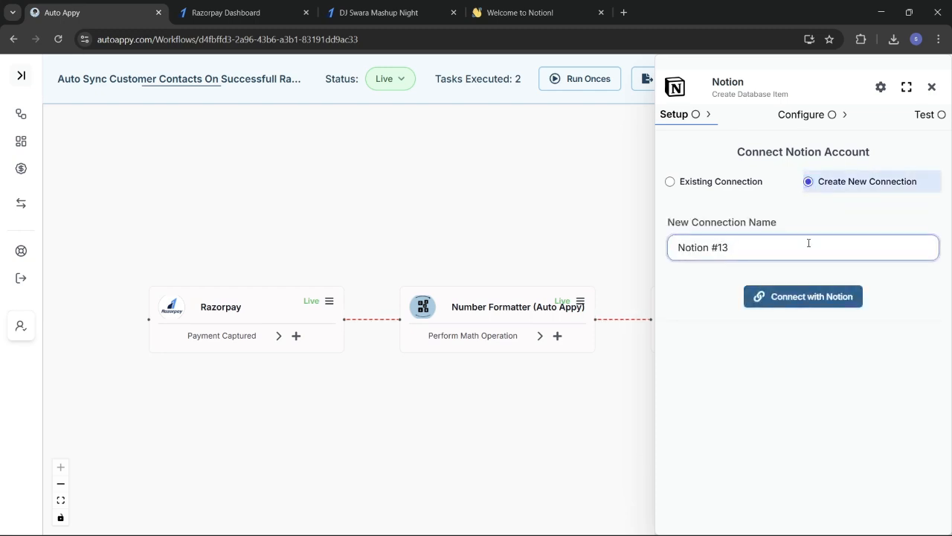
text(No)
key(BackSpace)
key(BackSpace)
key(BackSpace)
text(Razorpay)
click(825, 298)
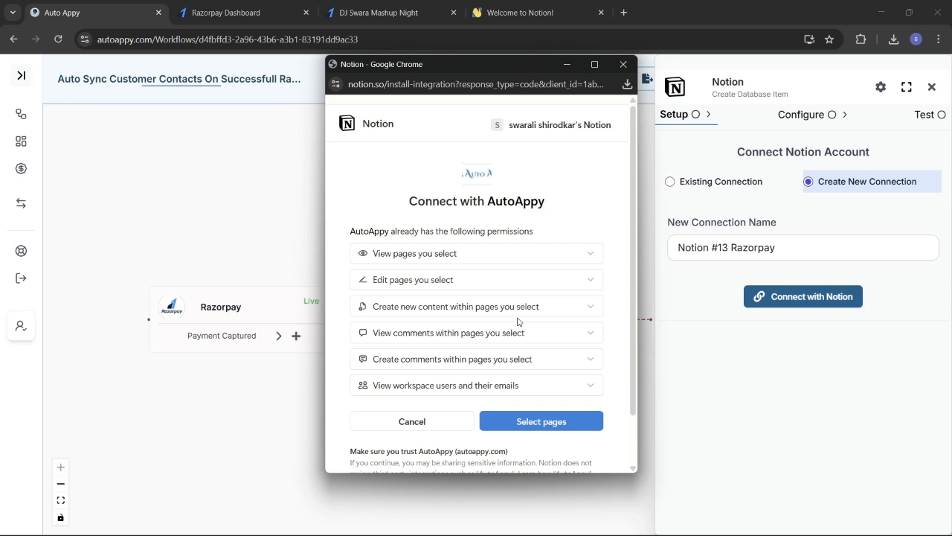
Authorize AutoAppy to access the Welcome to Notion! page in the Notion workspace
click(559, 422)
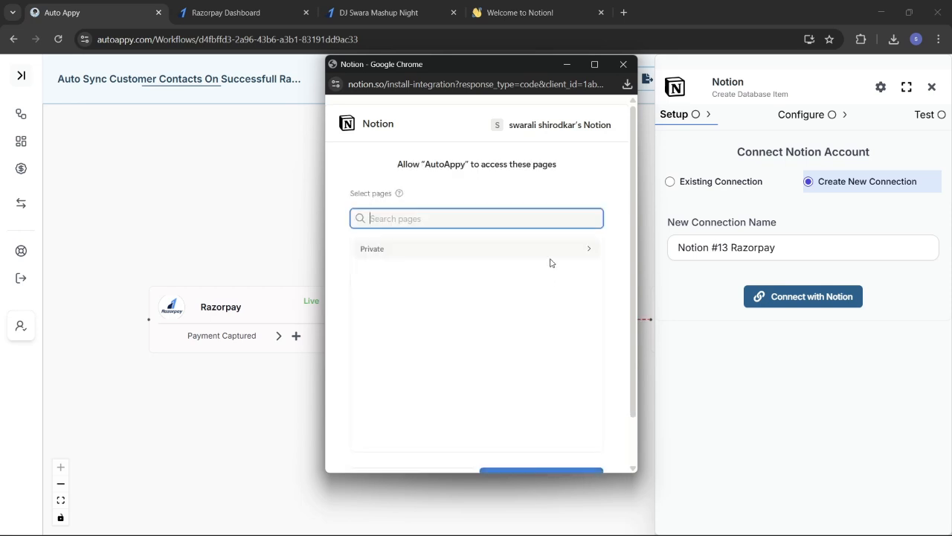
click(523, 259)
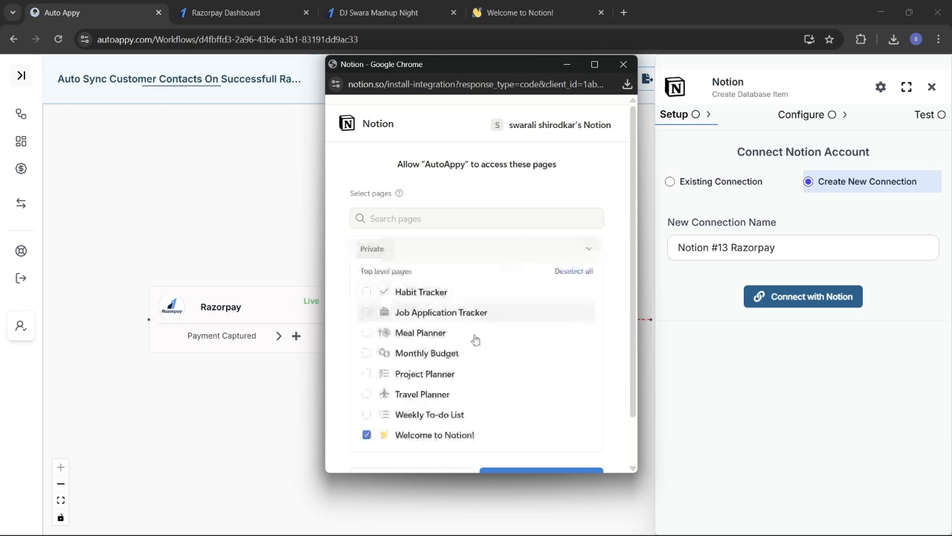
scroll(480, 353, down, 1)
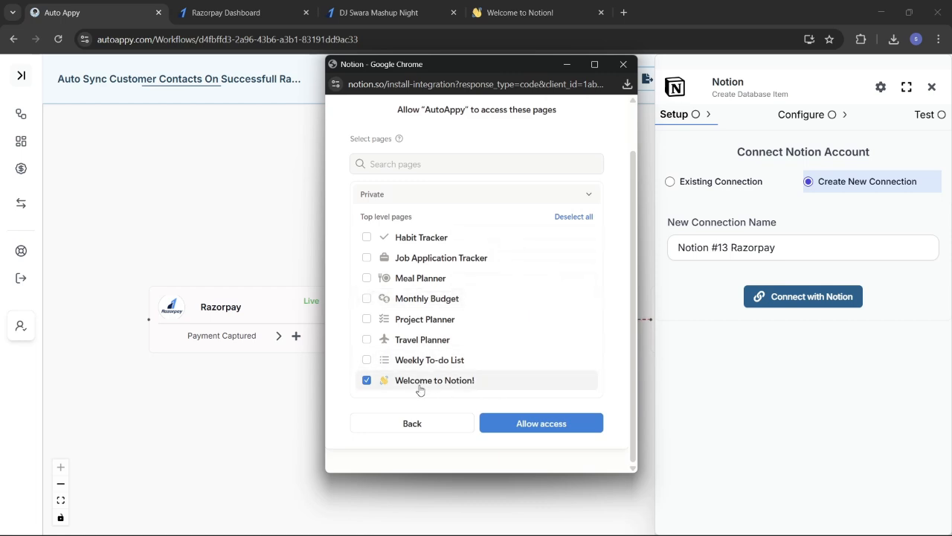
click(552, 425)
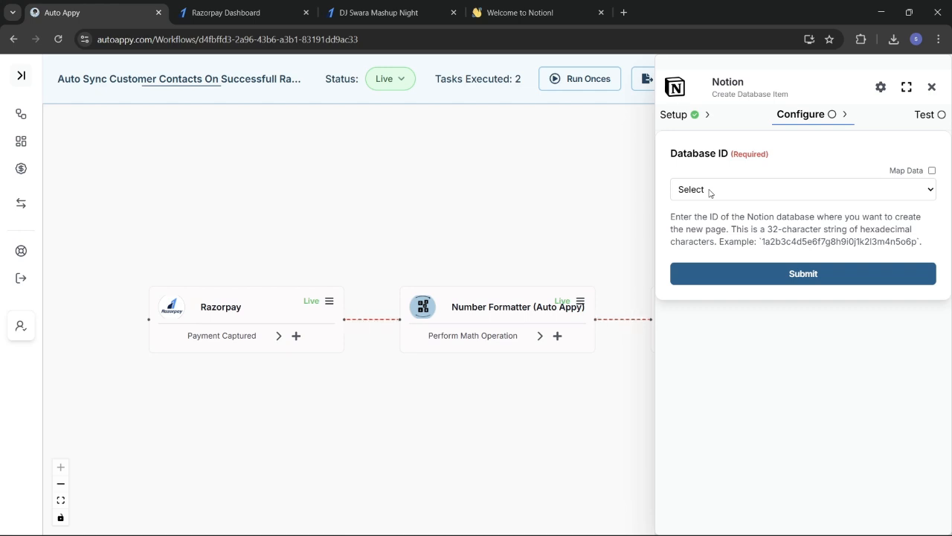
Choose Razorpay Transaction Data as the target database and compare its mapping fields with the table's columns in Notion
click(710, 193)
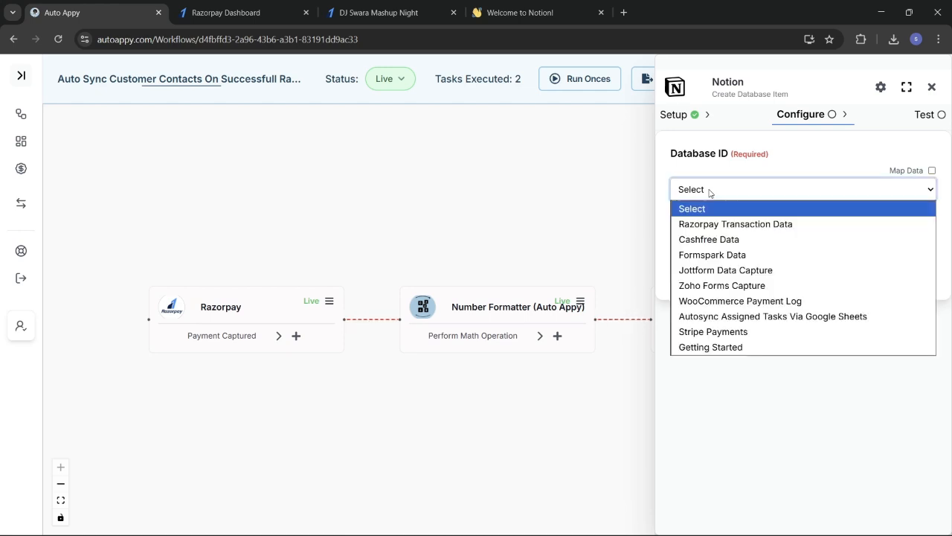
click(753, 225)
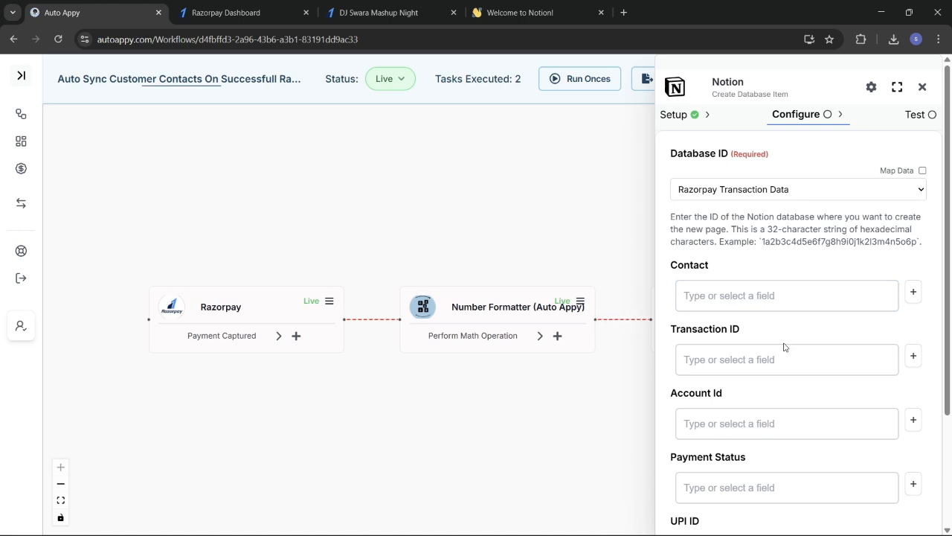
scroll(784, 347, down, 3)
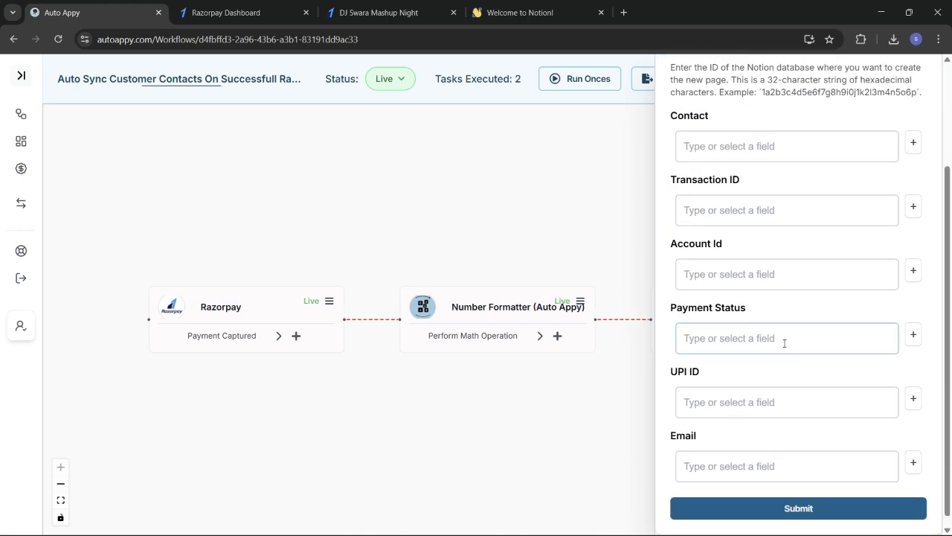
scroll(784, 343, up, 3)
click(504, 7)
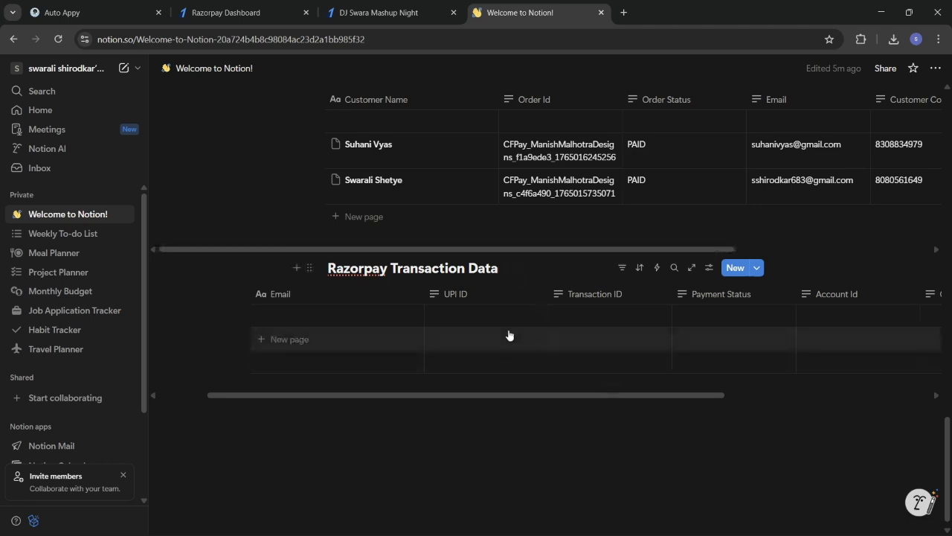
click(82, 6)
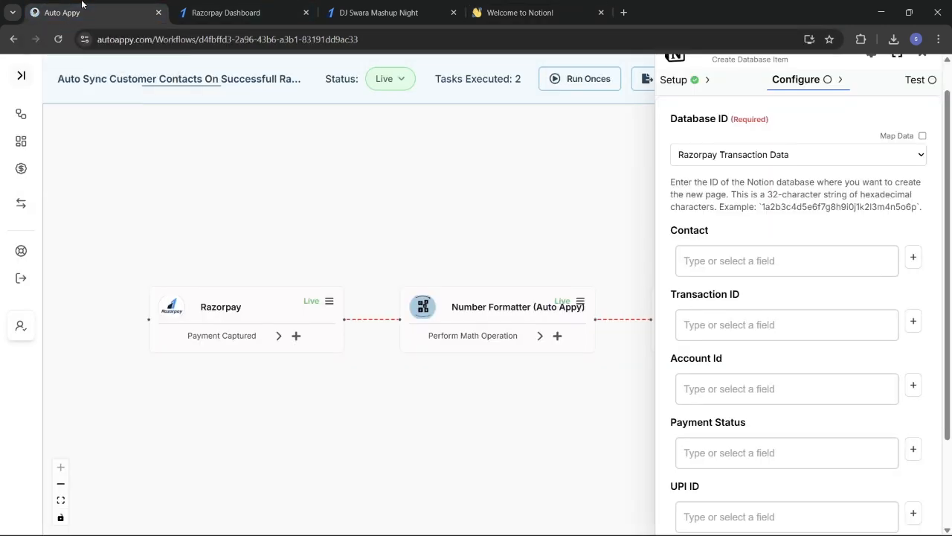
Map the Contact field to Razorpay's Payload.payment.entity.contact value
click(916, 259)
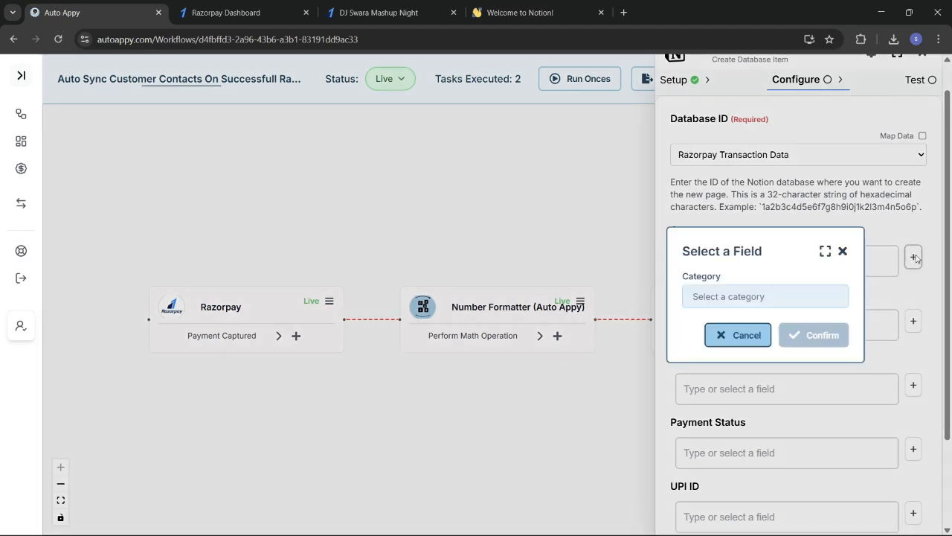
click(789, 305)
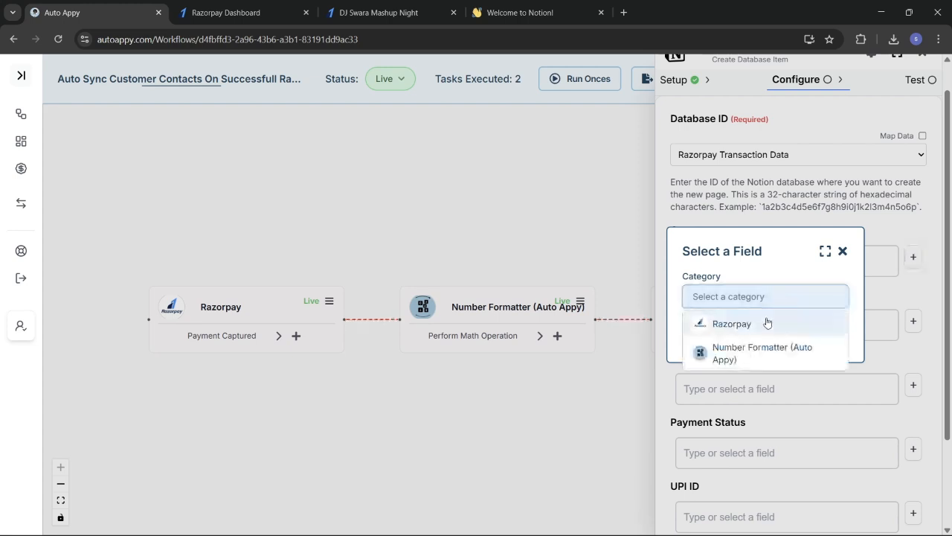
click(767, 322)
click(767, 321)
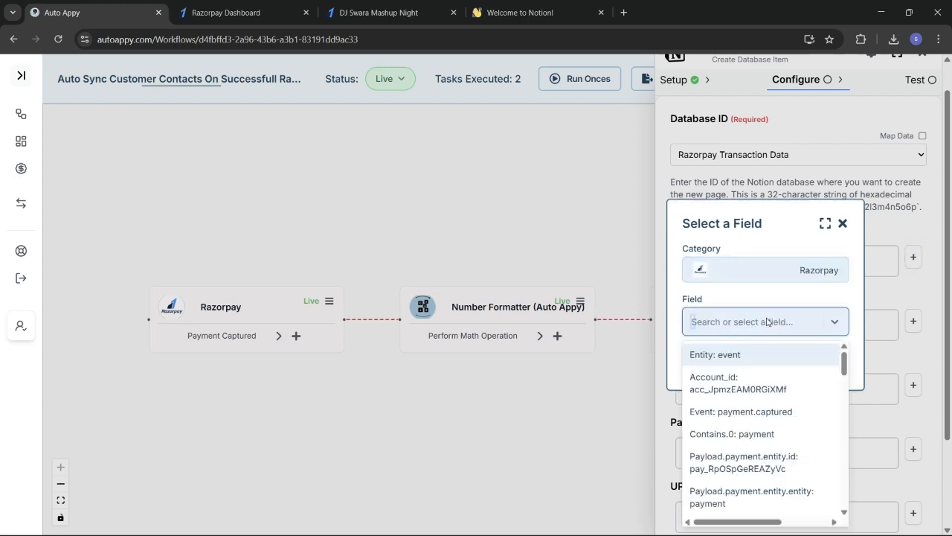
text(83)
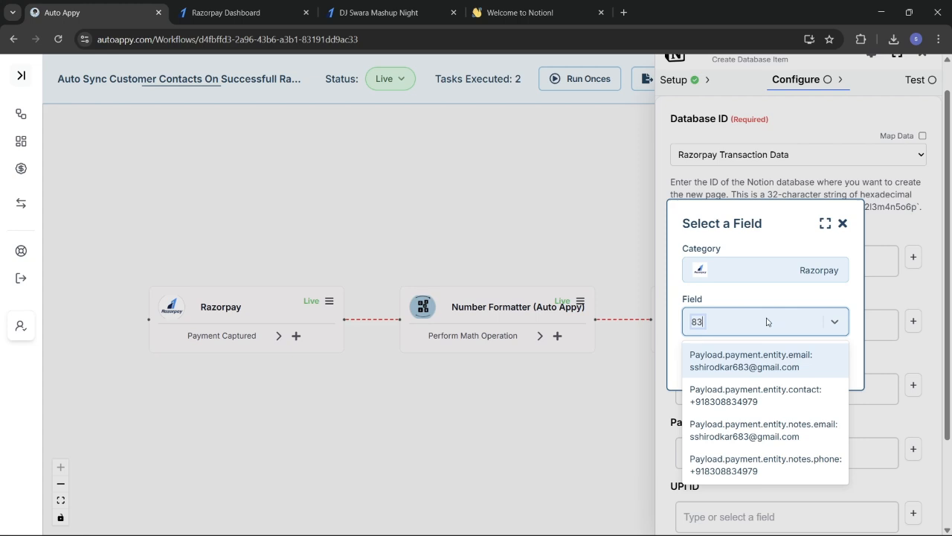
click(763, 399)
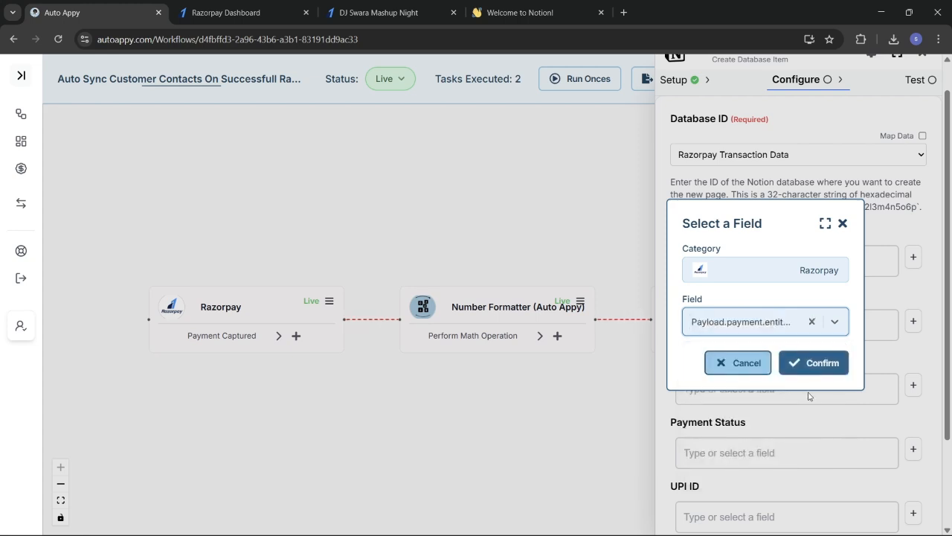
click(811, 364)
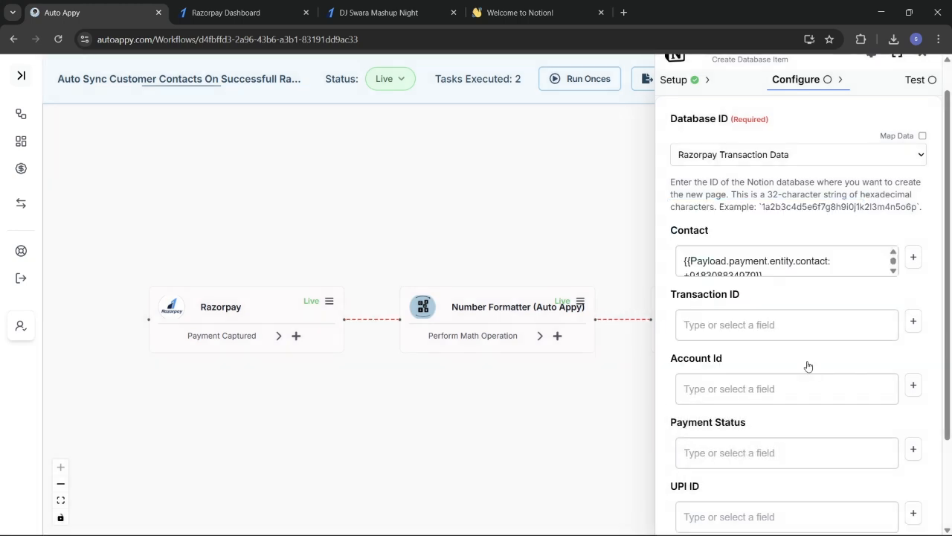
Map the Transaction ID field to Razorpay's Payload.payment.entity.acquirer_data.upi_transaction_id value
click(914, 322)
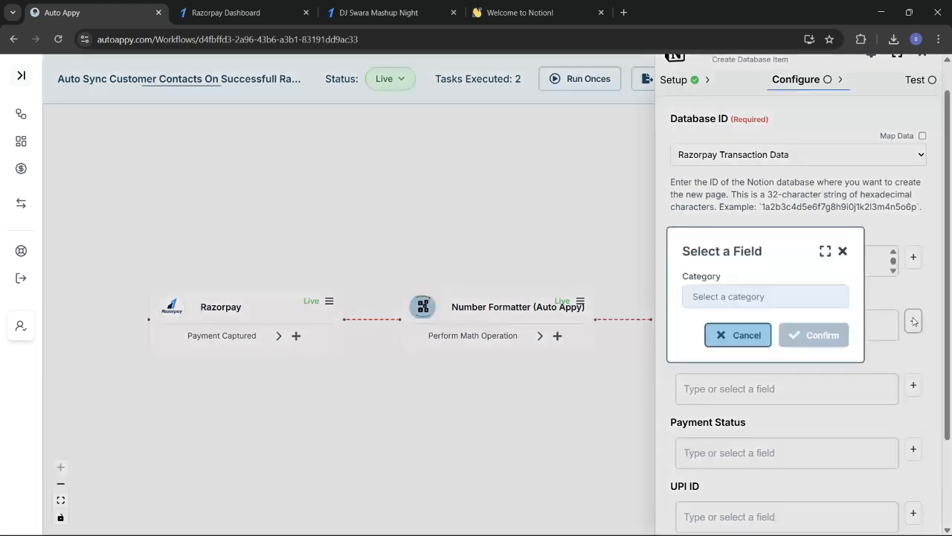
click(755, 295)
click(727, 324)
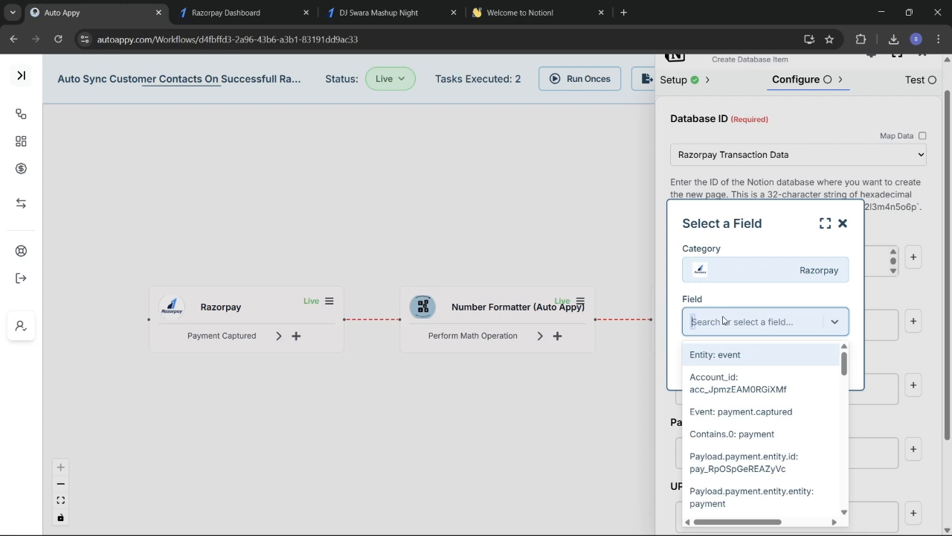
text(tran)
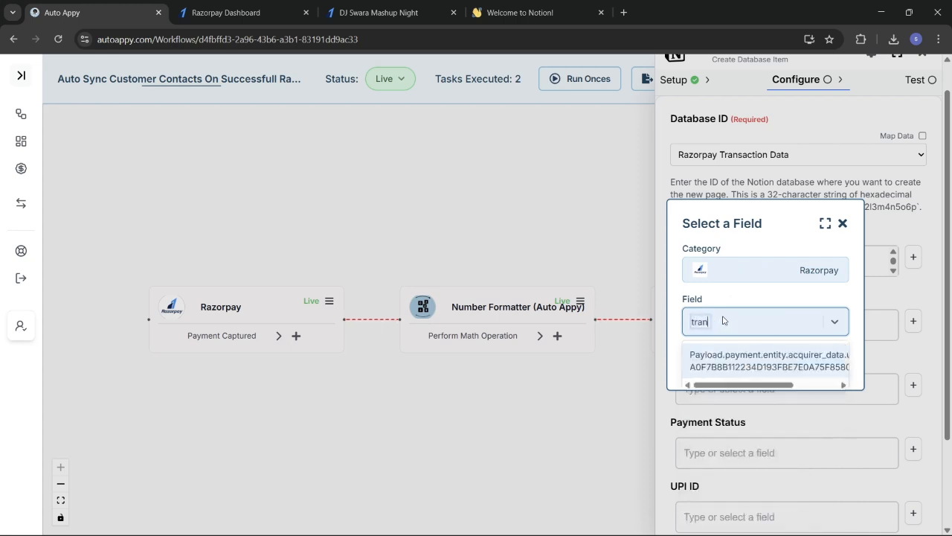
click(752, 368)
click(814, 361)
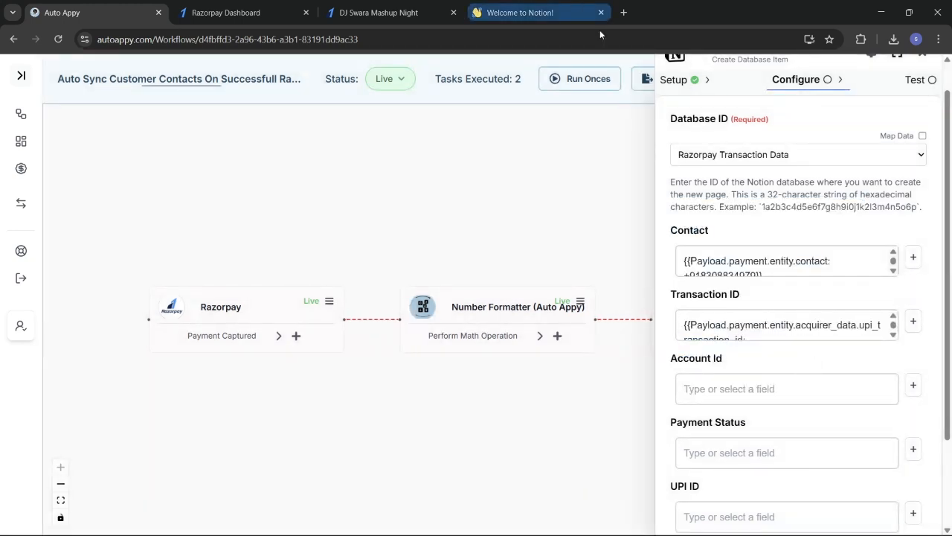
Switch to Notion, widen the Transaction ID column of the Razorpay Transaction Data table, and return to Auto Appy
click(560, 12)
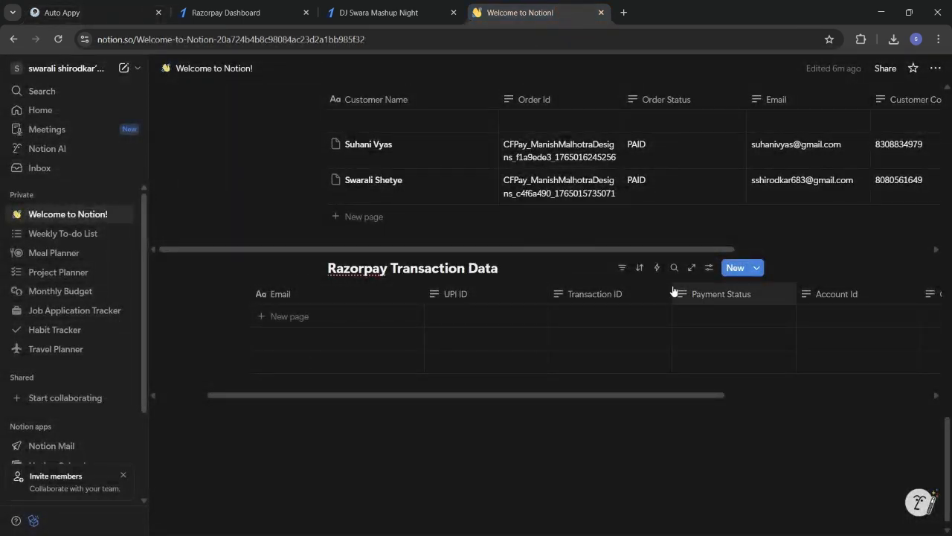
drag(674, 291, 785, 286)
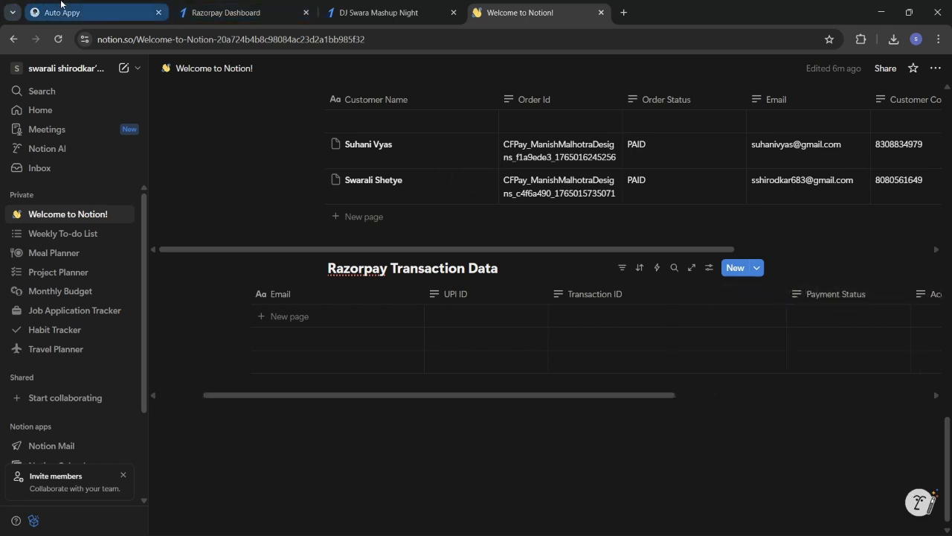
click(91, 12)
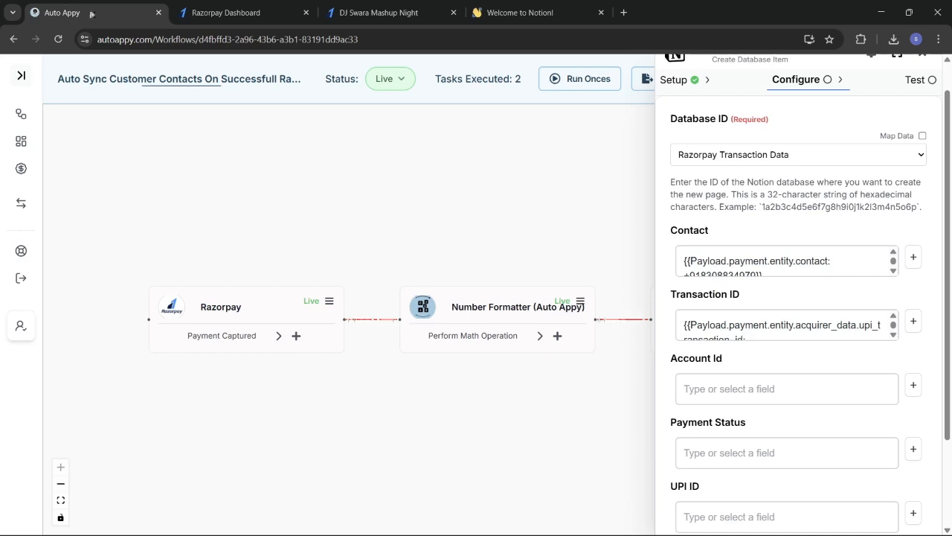
Map the Account Id field to Razorpay's Account_id value
click(912, 384)
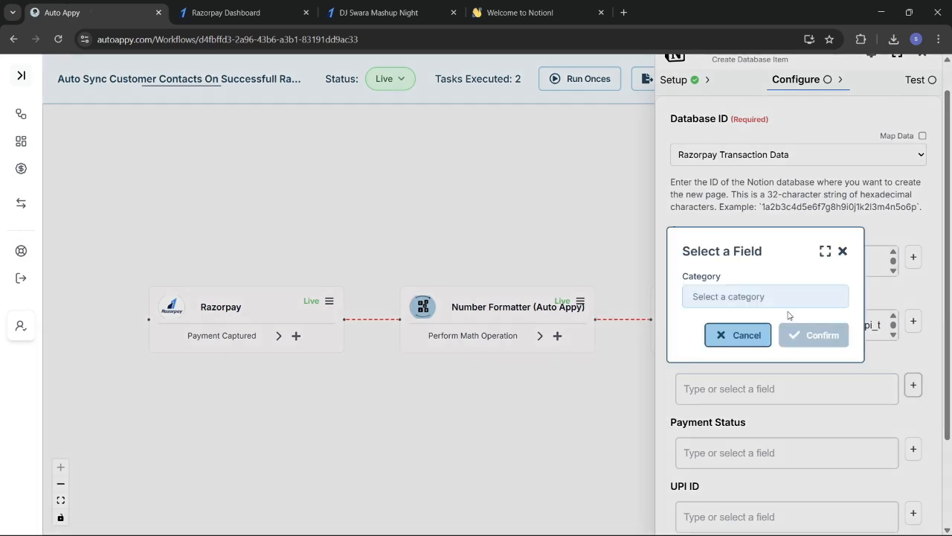
click(776, 295)
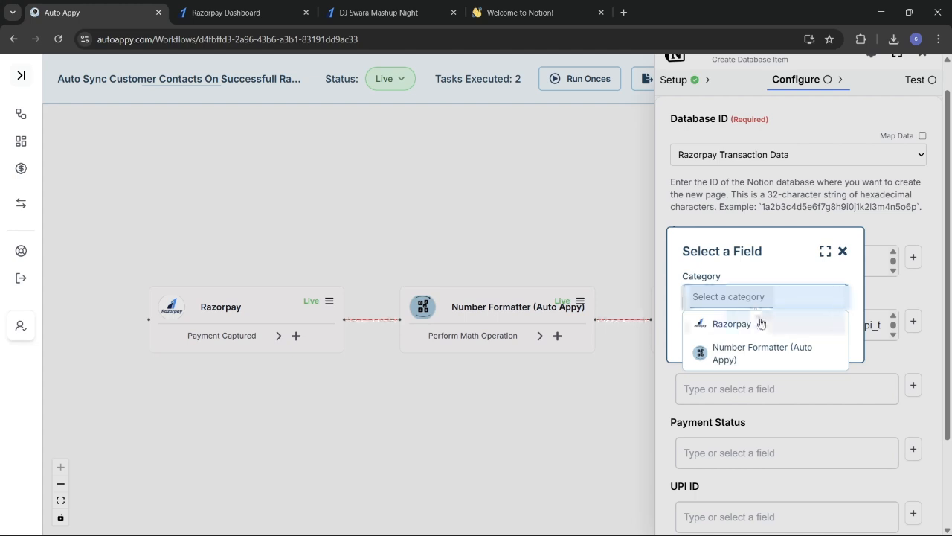
click(760, 322)
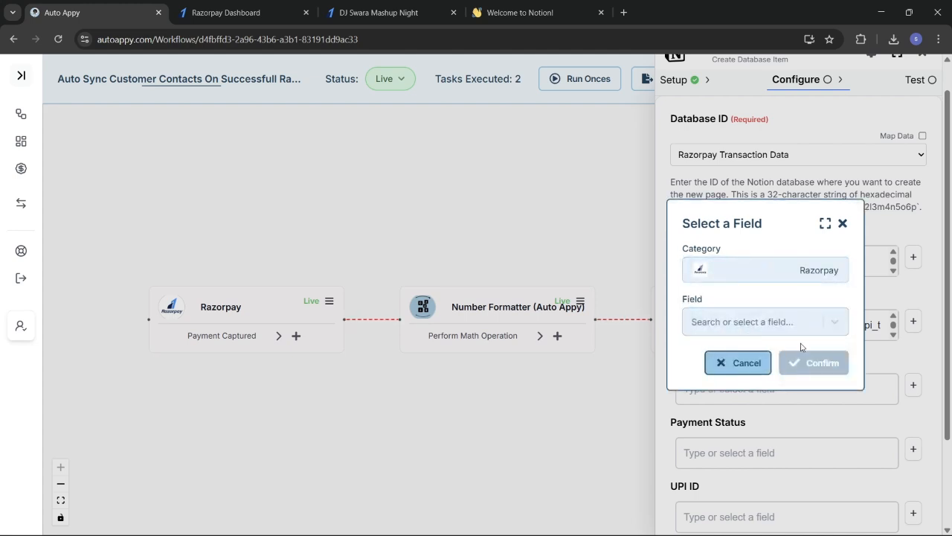
click(774, 320)
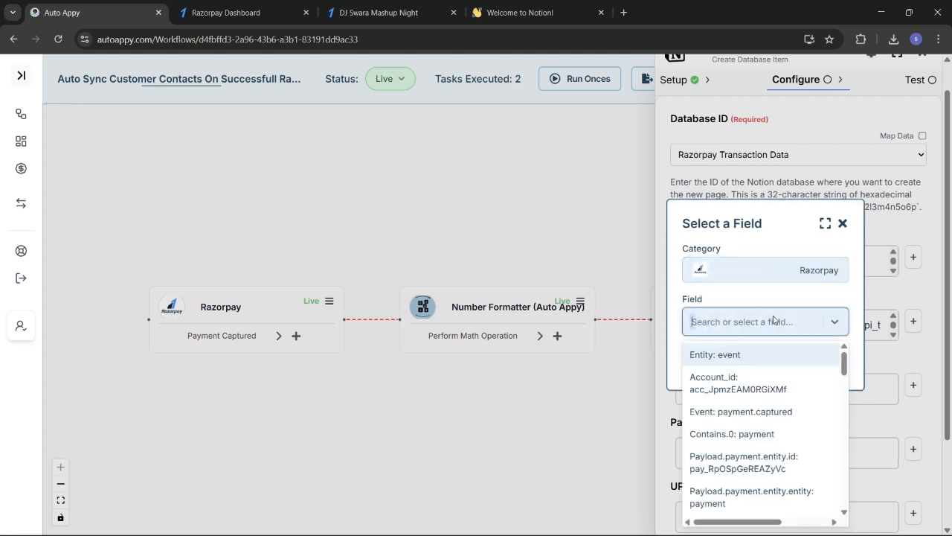
click(755, 377)
click(815, 360)
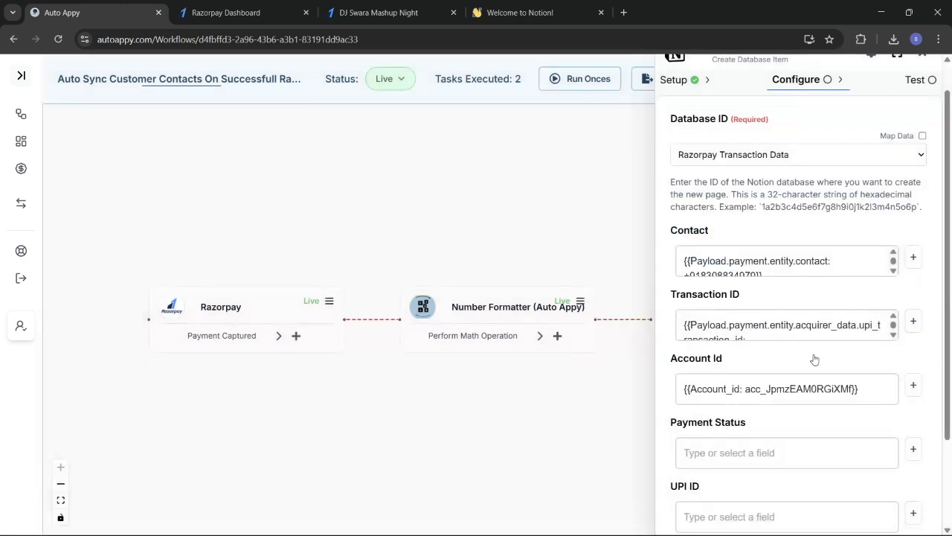
Map the Payment Status field to Razorpay's Event value, payment.captured
scroll(814, 358, down, 1)
scroll(815, 358, down, 1)
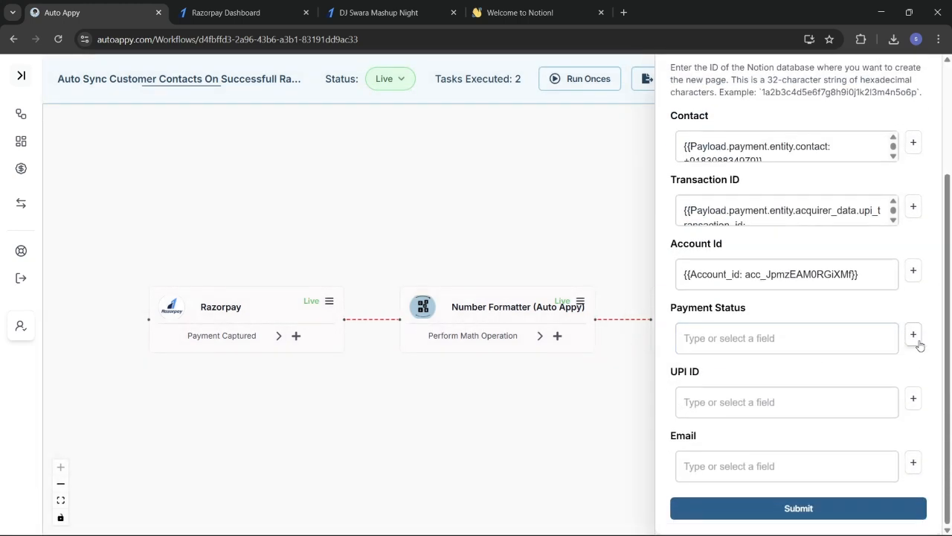
click(915, 337)
click(788, 300)
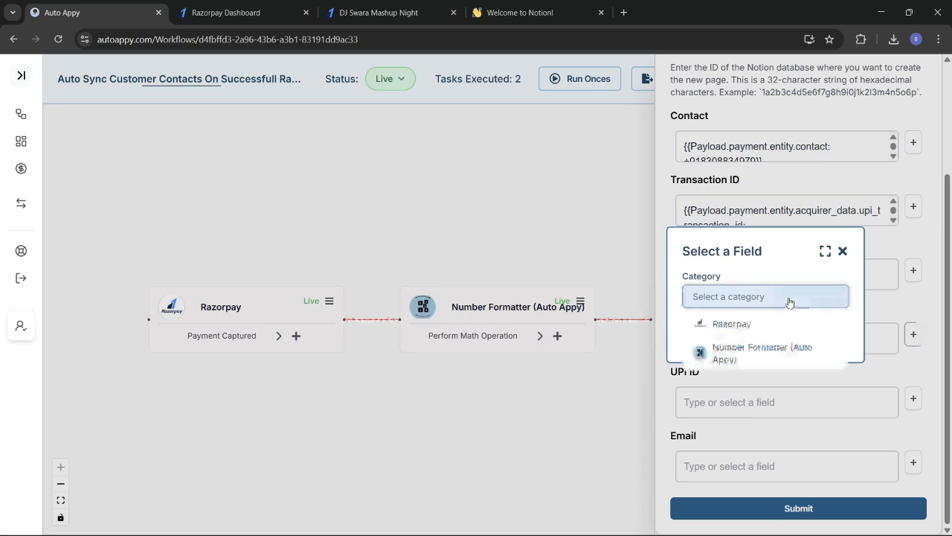
click(760, 324)
click(760, 322)
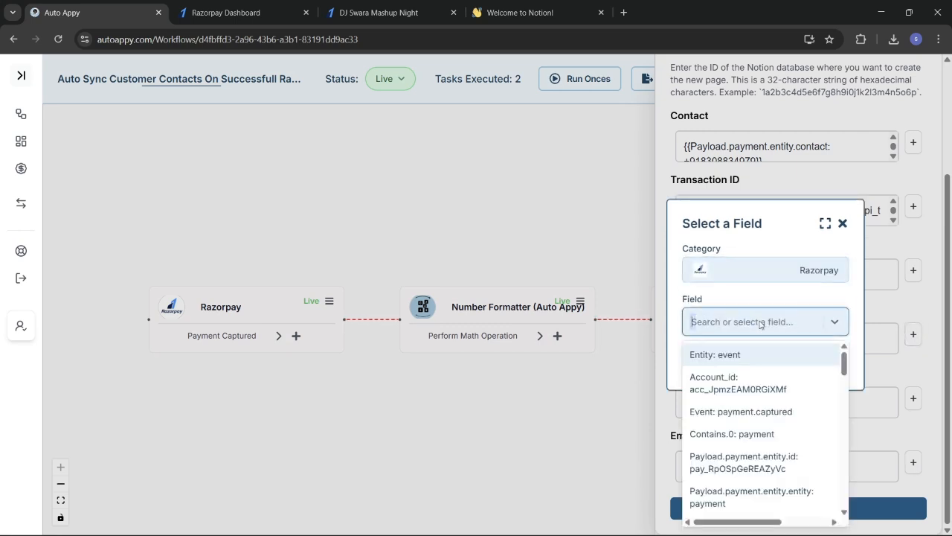
text(ca)
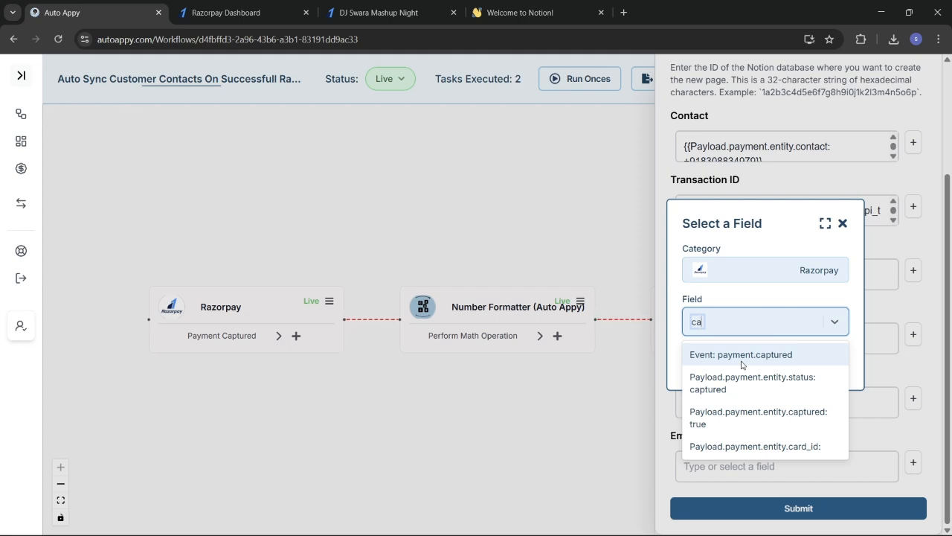
click(742, 355)
click(811, 364)
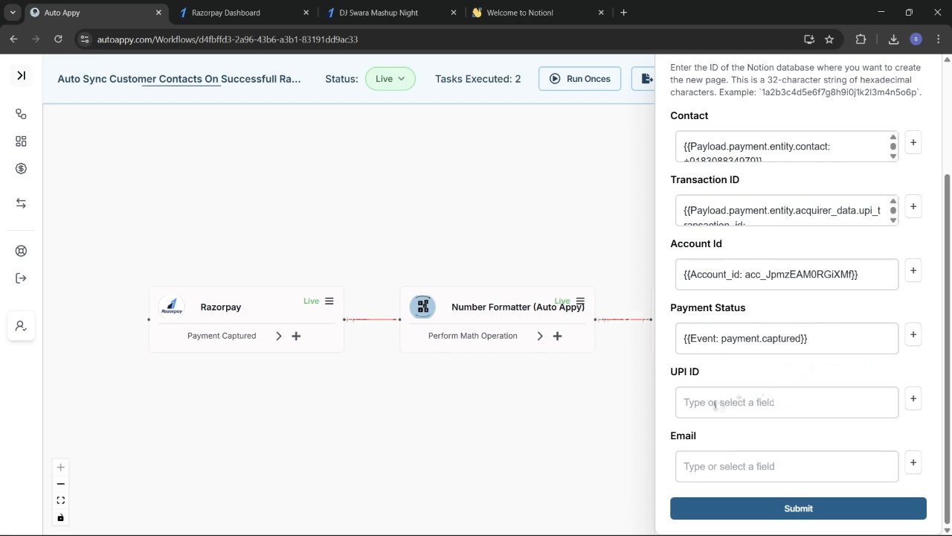
Map the UPI ID field to Razorpay's Payload.payment.entity.vpa value
click(914, 398)
click(761, 298)
click(760, 325)
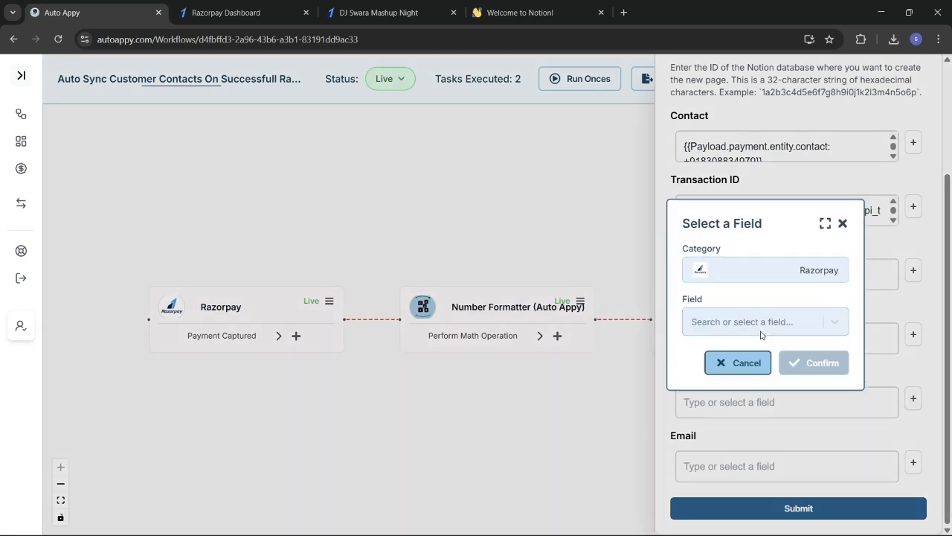
click(761, 334)
text(su)
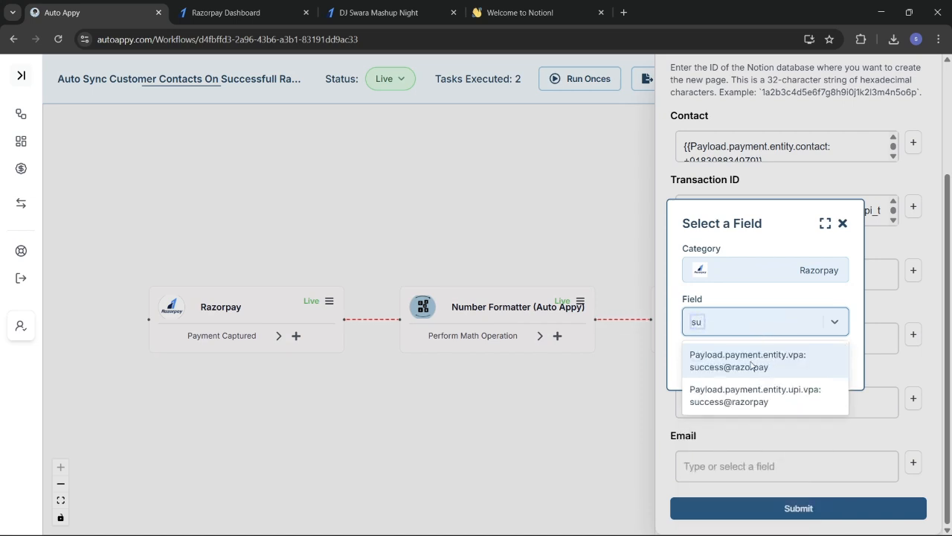
click(752, 365)
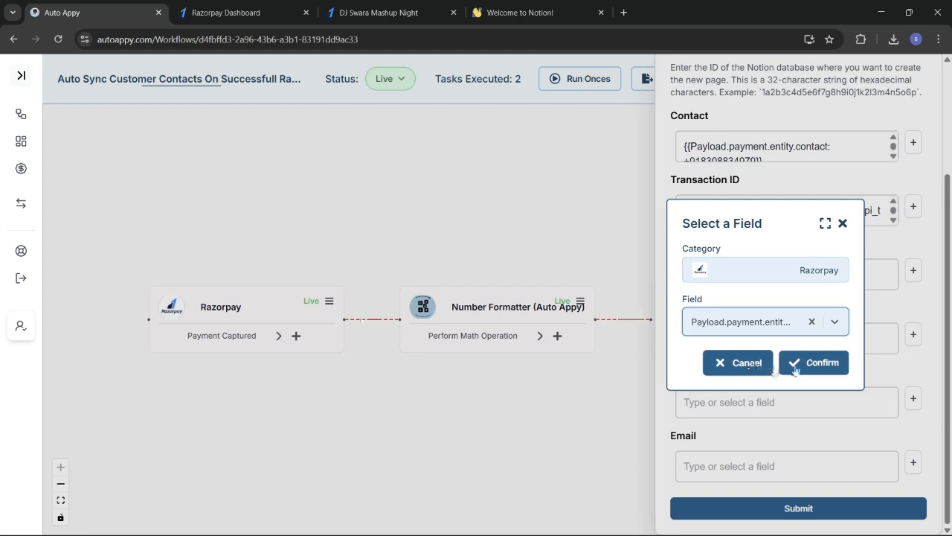
click(799, 366)
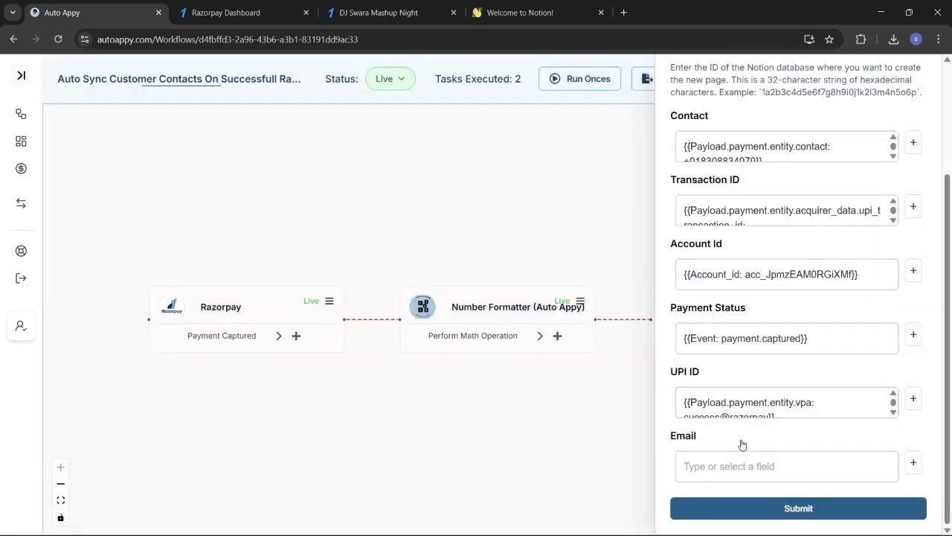
Map the Email field to Razorpay's Payload.payment.entity.email value
click(913, 462)
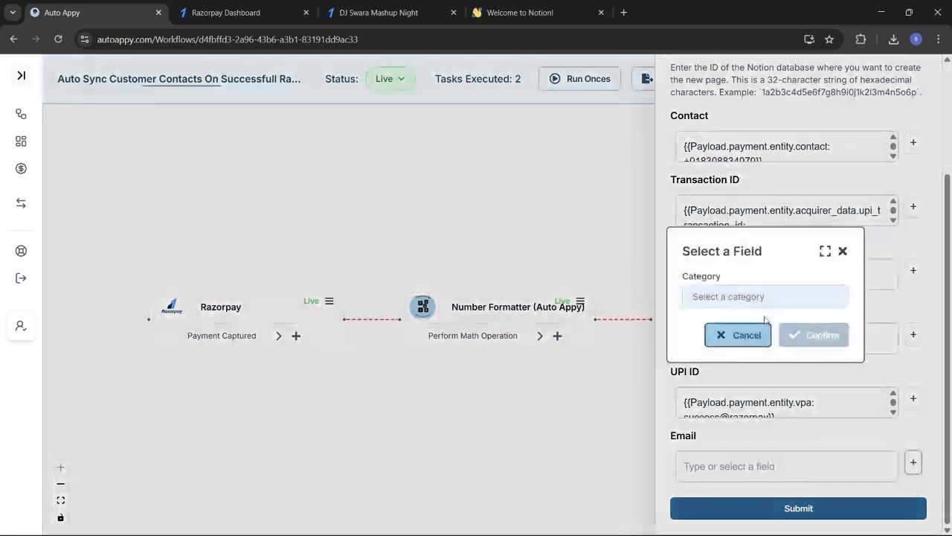
click(747, 297)
click(747, 323)
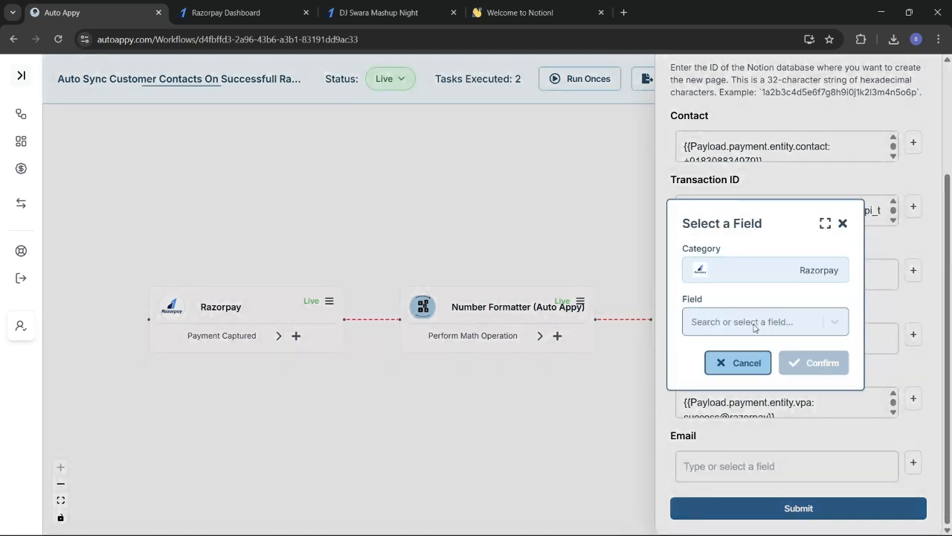
click(755, 325)
text(ss)
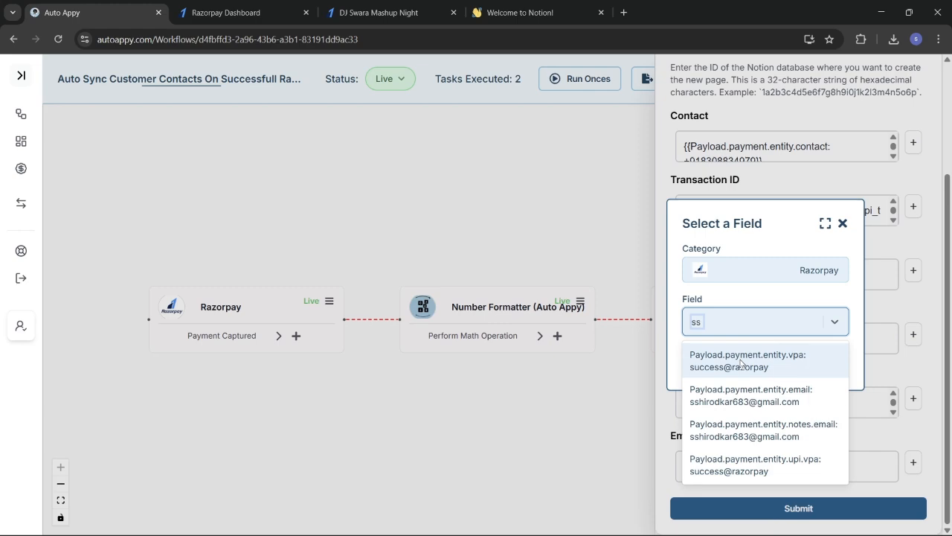
click(766, 395)
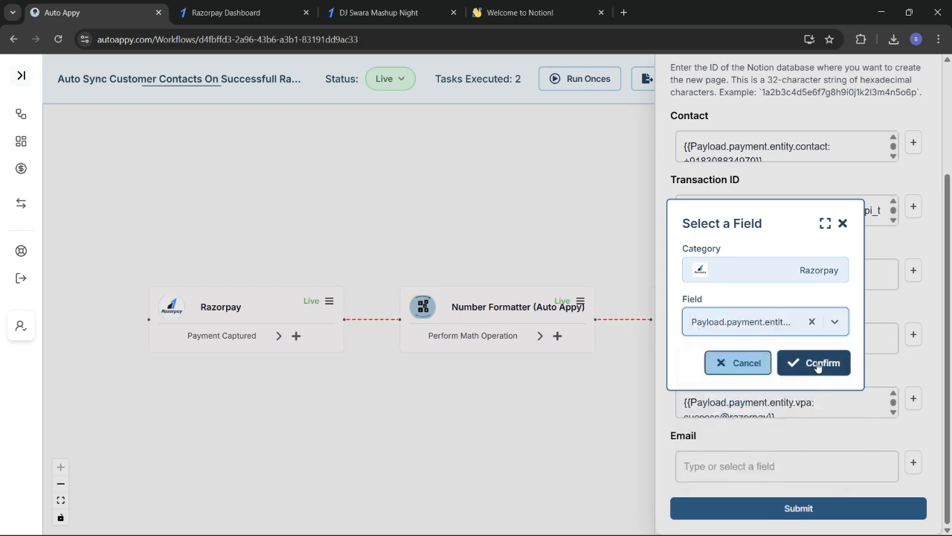
click(817, 363)
Submit the completed Notion field mappings and run a test of the Create Database Item node
scroll(812, 313, up, 3)
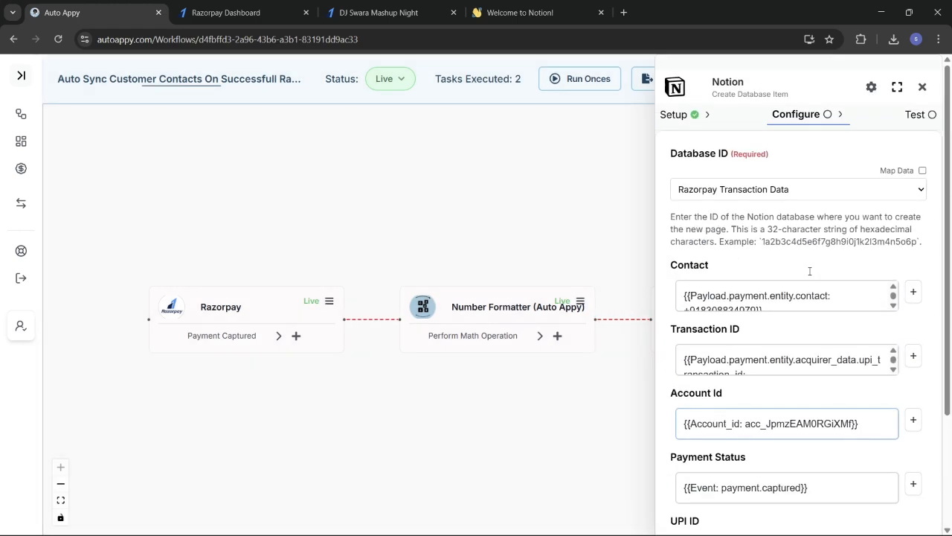
scroll(810, 271, down, 3)
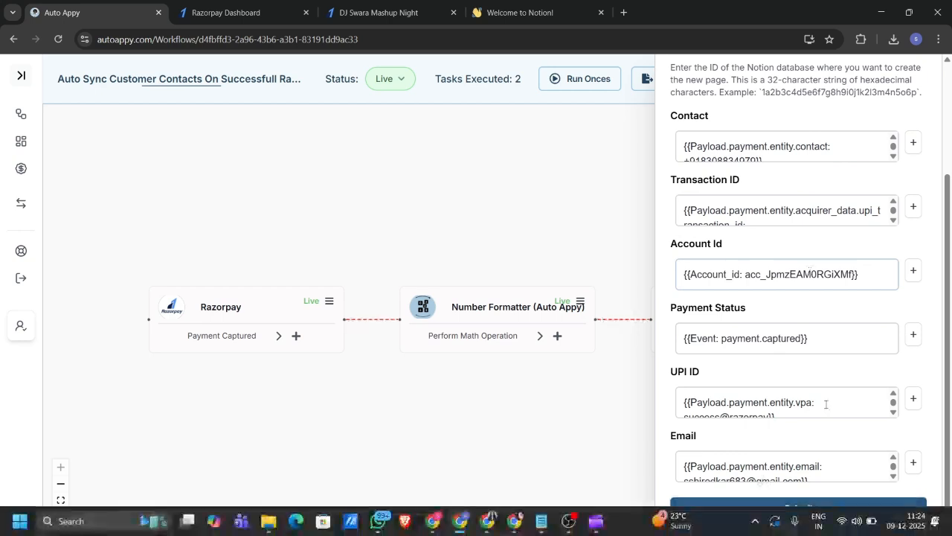
click(837, 514)
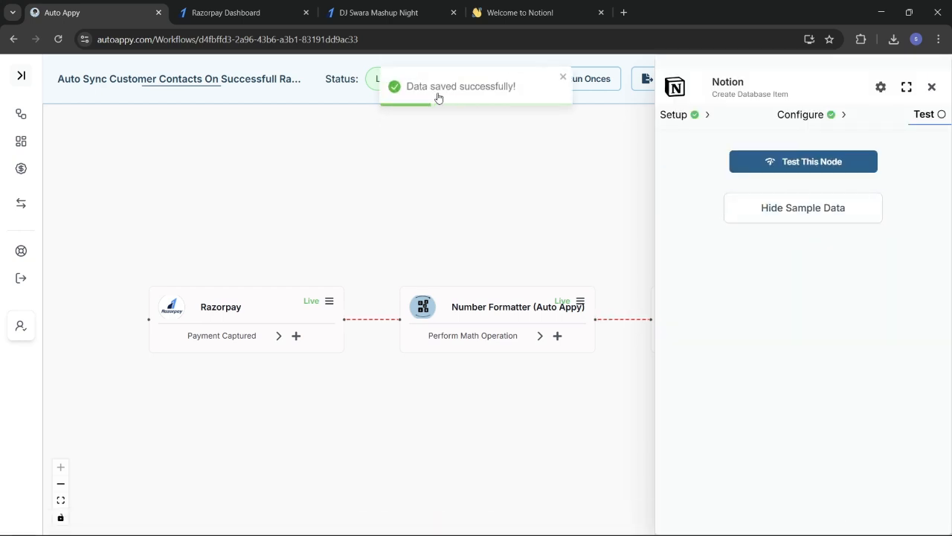
click(794, 162)
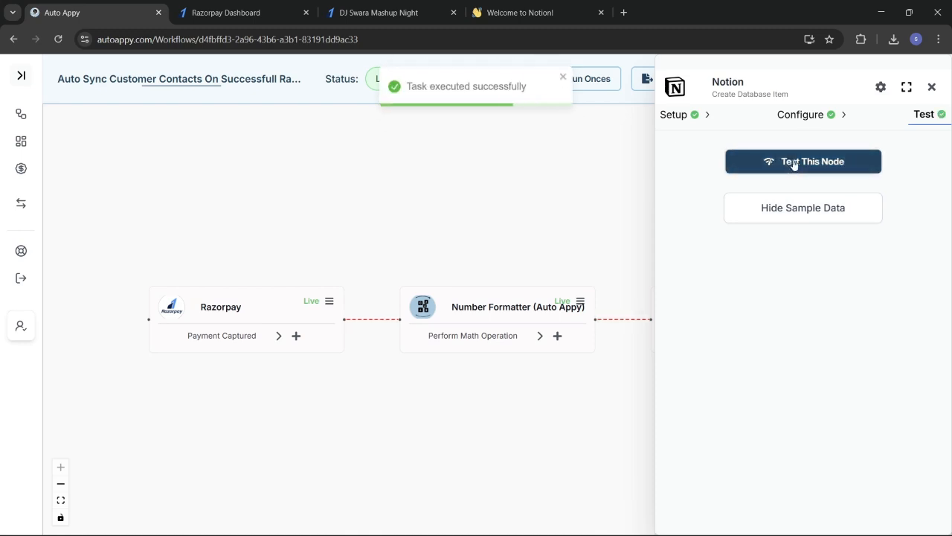
Review the Notion node's sample data, and switch to Notion to check every column of the Razorpay Transaction Data table
click(821, 208)
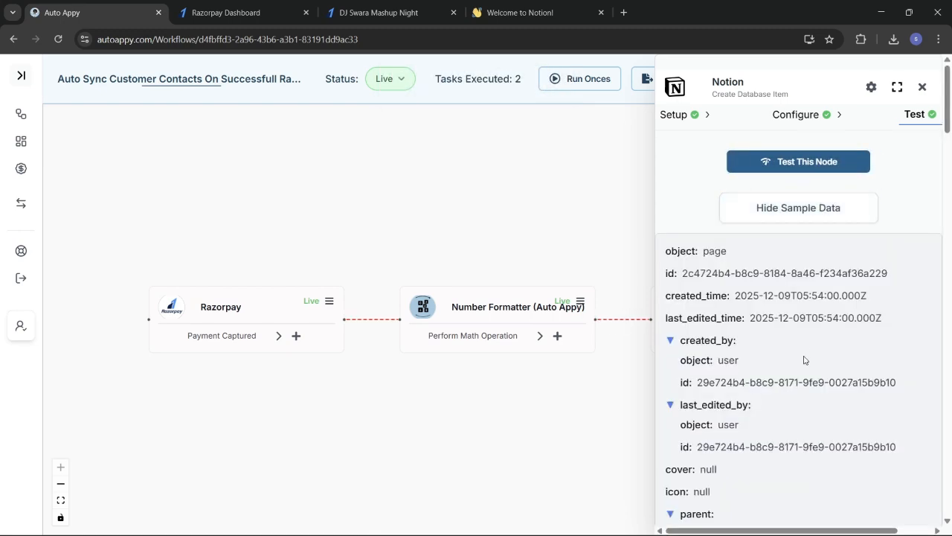
scroll(803, 360, down, 3)
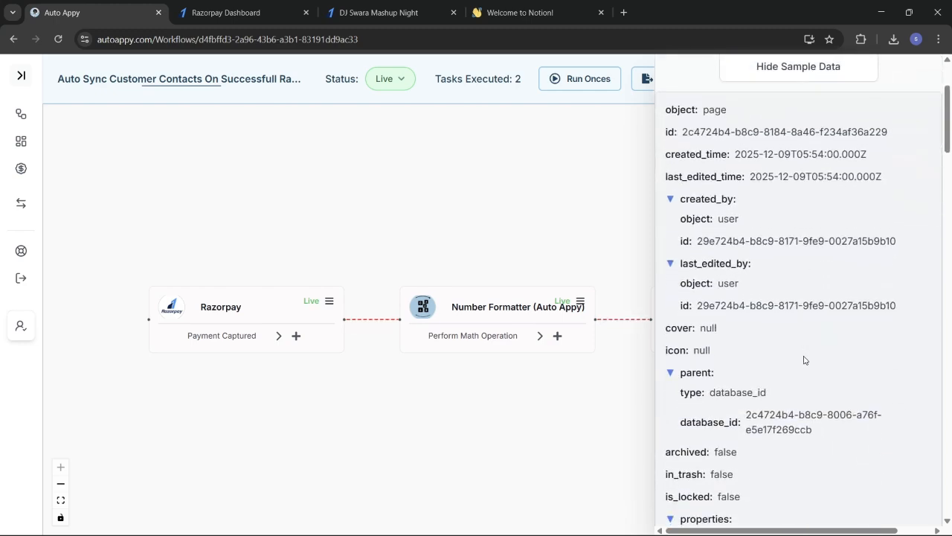
scroll(804, 360, down, 4)
scroll(803, 361, up, 6)
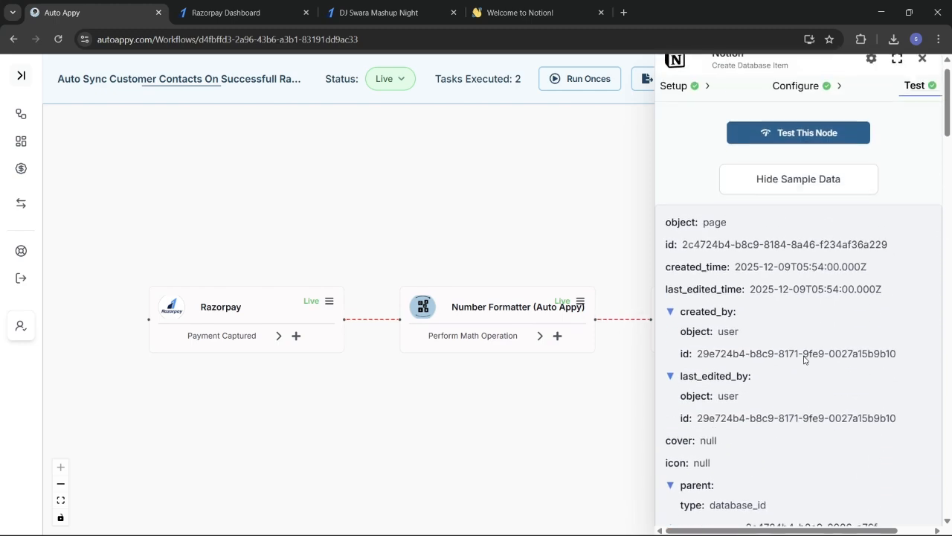
scroll(804, 360, up, 1)
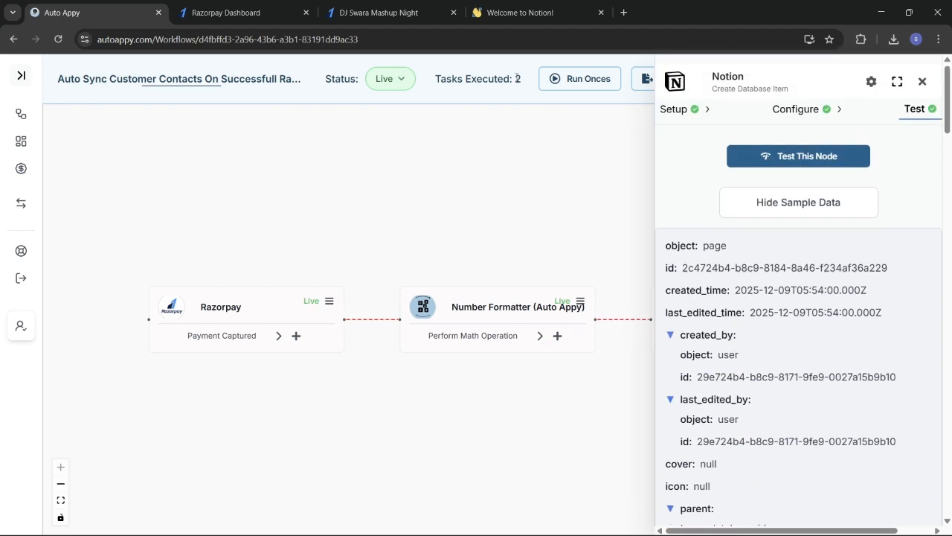
click(522, 14)
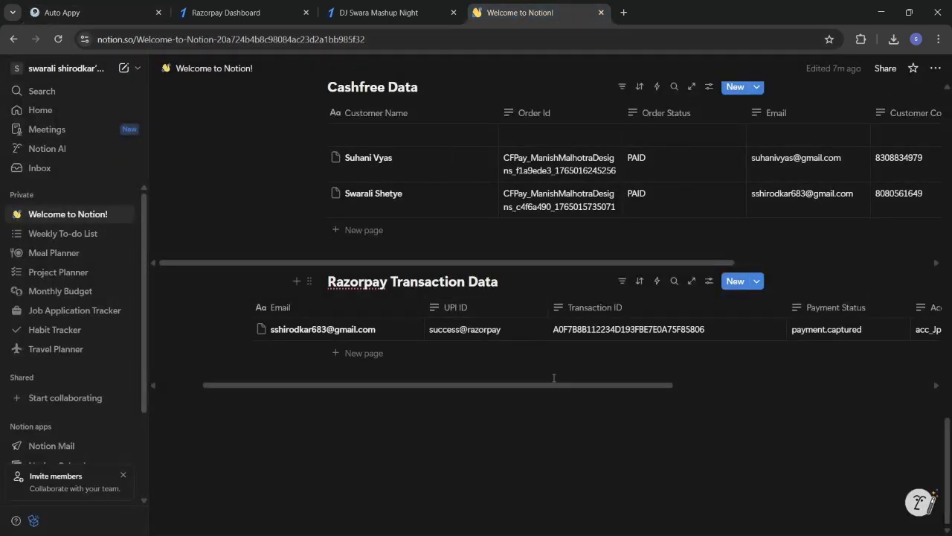
scroll(553, 377, right, 5)
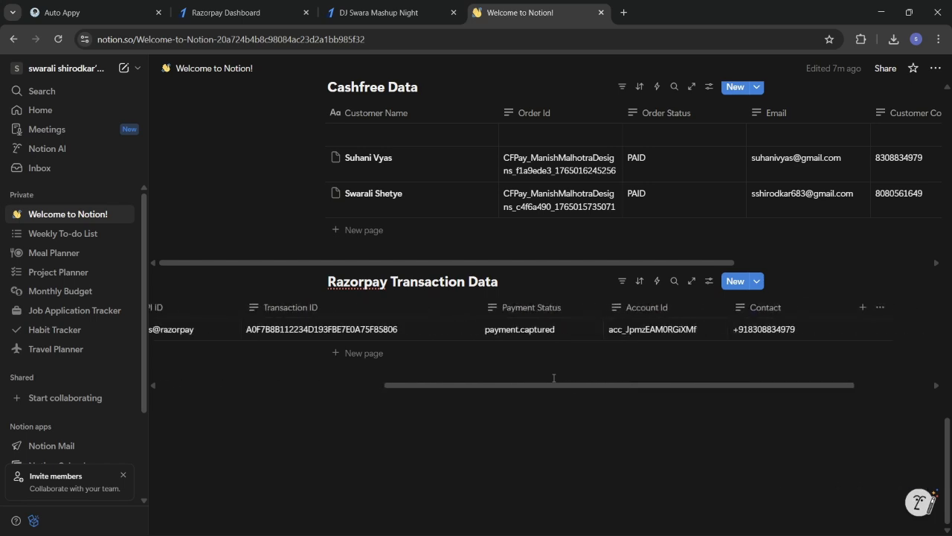
scroll(554, 377, left, 4)
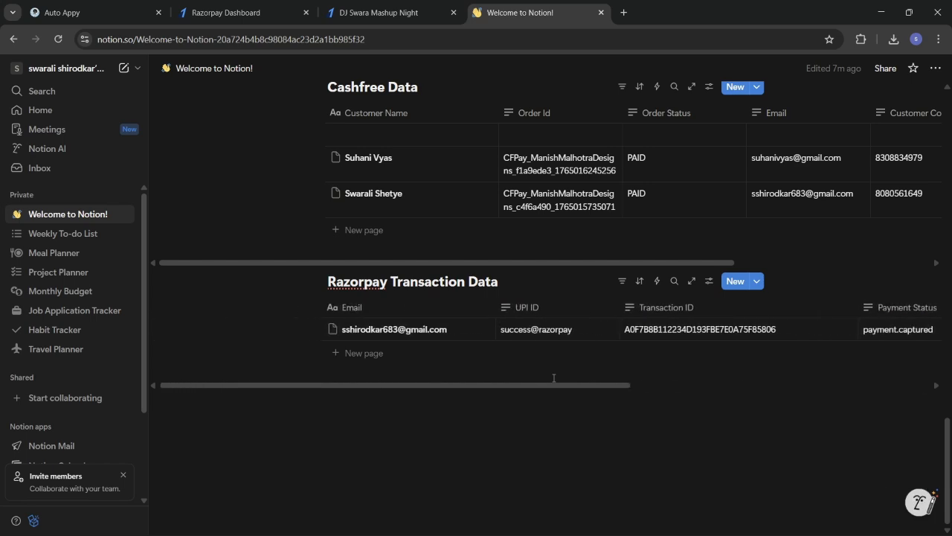